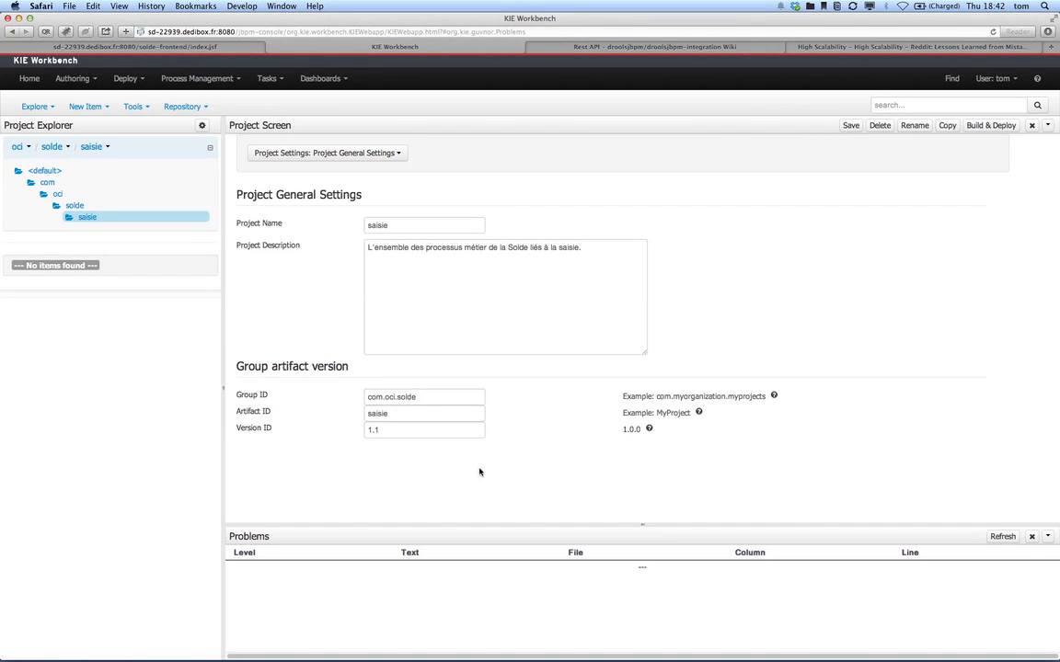
Step: Set the saisie project's Version ID to 1.0 and save the project without a check-in comment
left_click(399, 430)
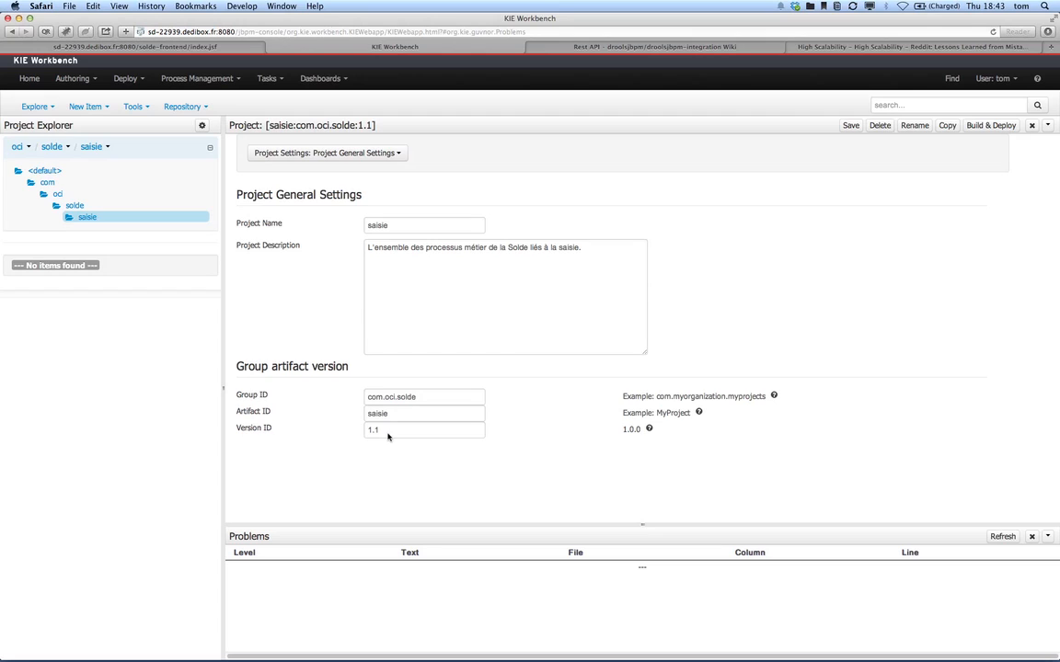
left_click(389, 432)
left_click(392, 429)
key("BackSpace")
left_click(850, 126)
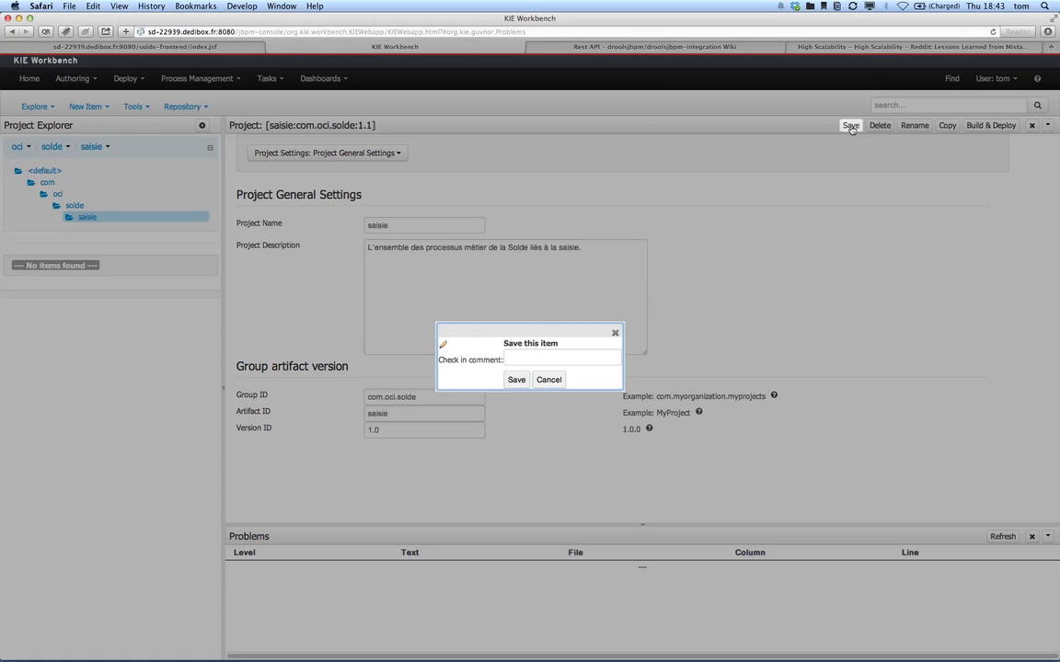
left_click(516, 380)
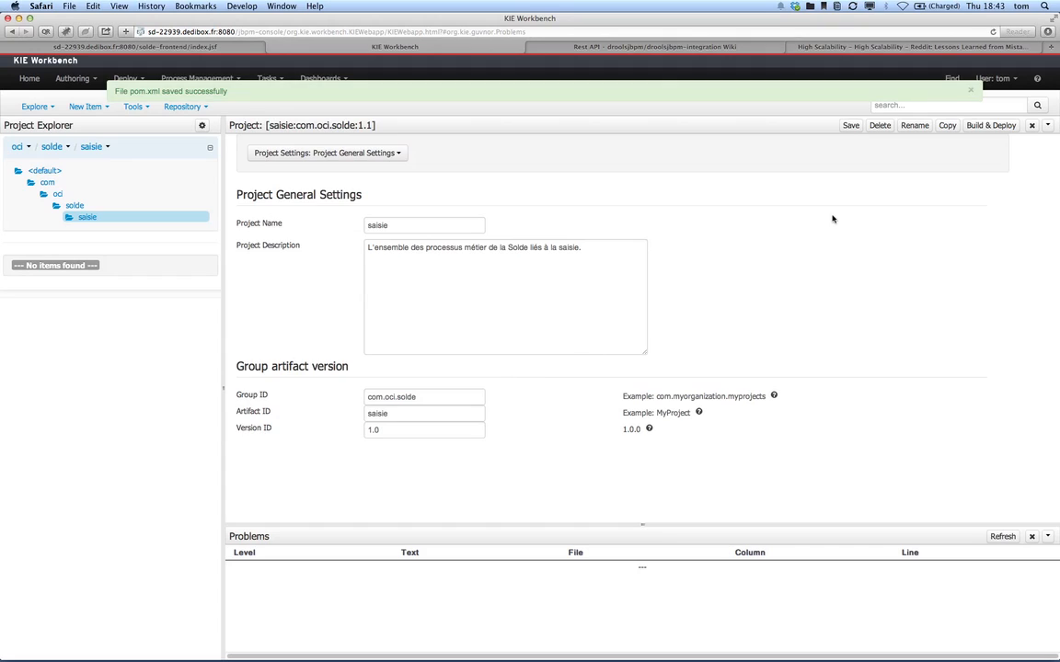
Step: Build and deploy the saisie project, also saving possible changes without a check-in comment
left_click(991, 126)
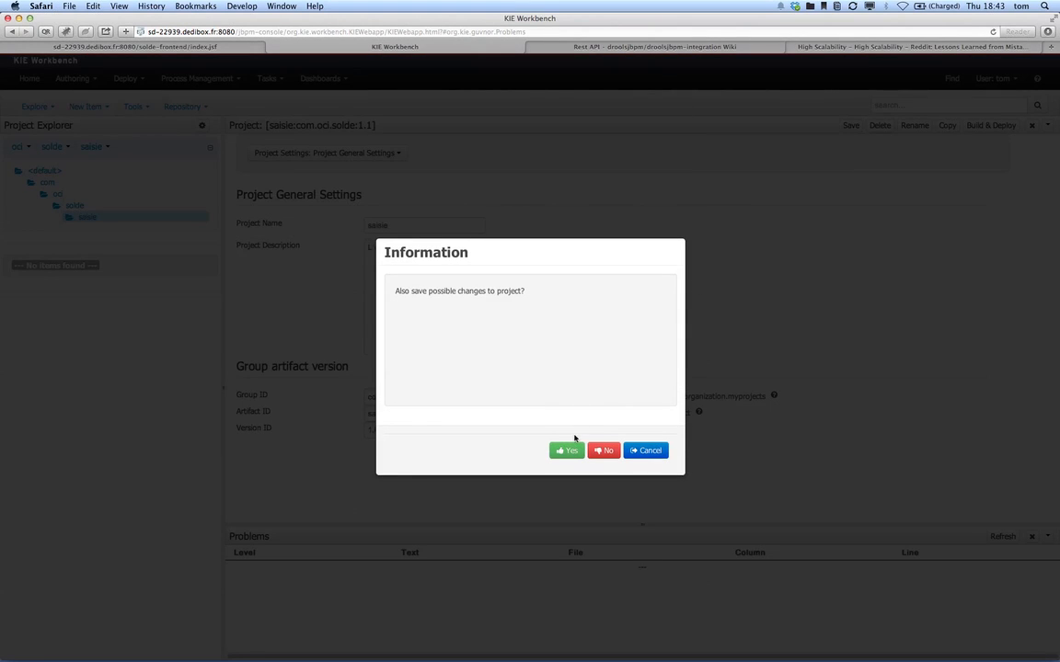
left_click(571, 450)
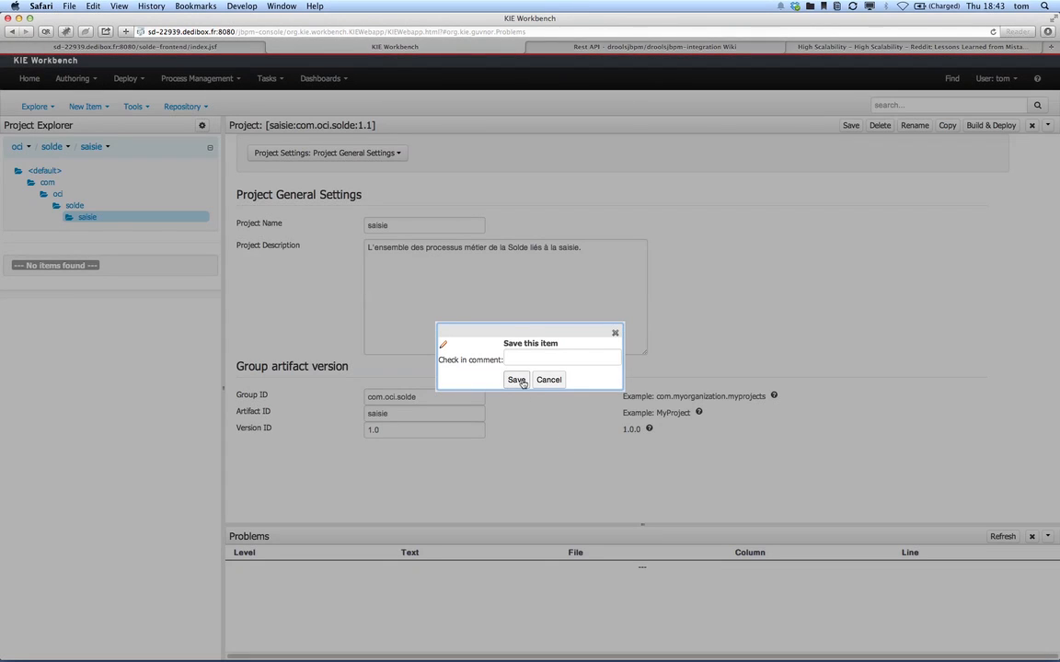
left_click(516, 379)
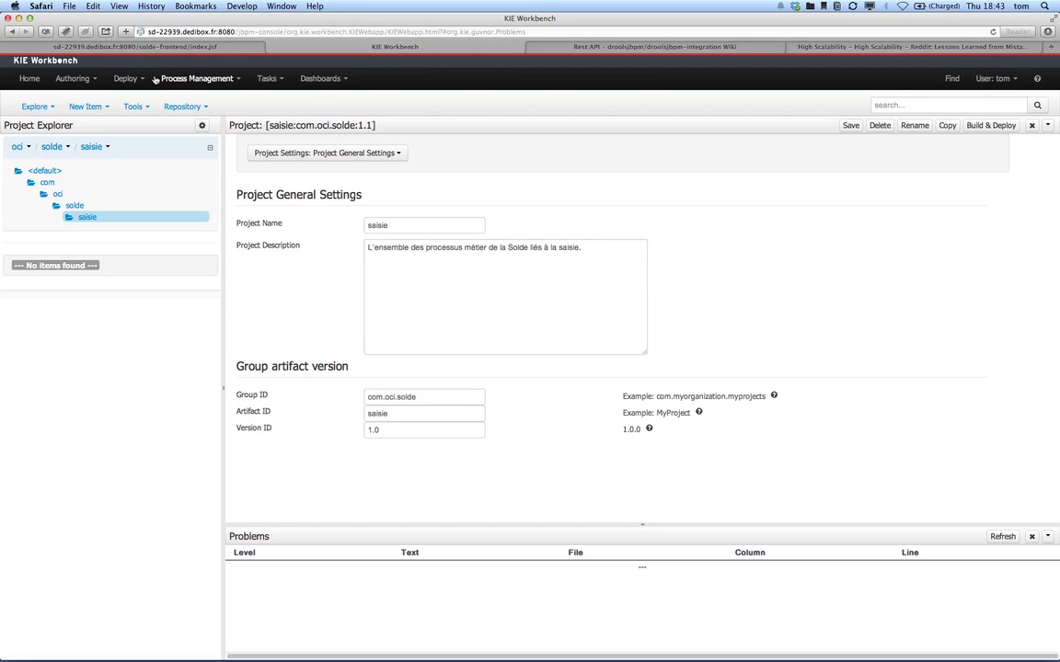
Step: View the deployment units and check the identifier of the deployed saisie project
left_click(125, 78)
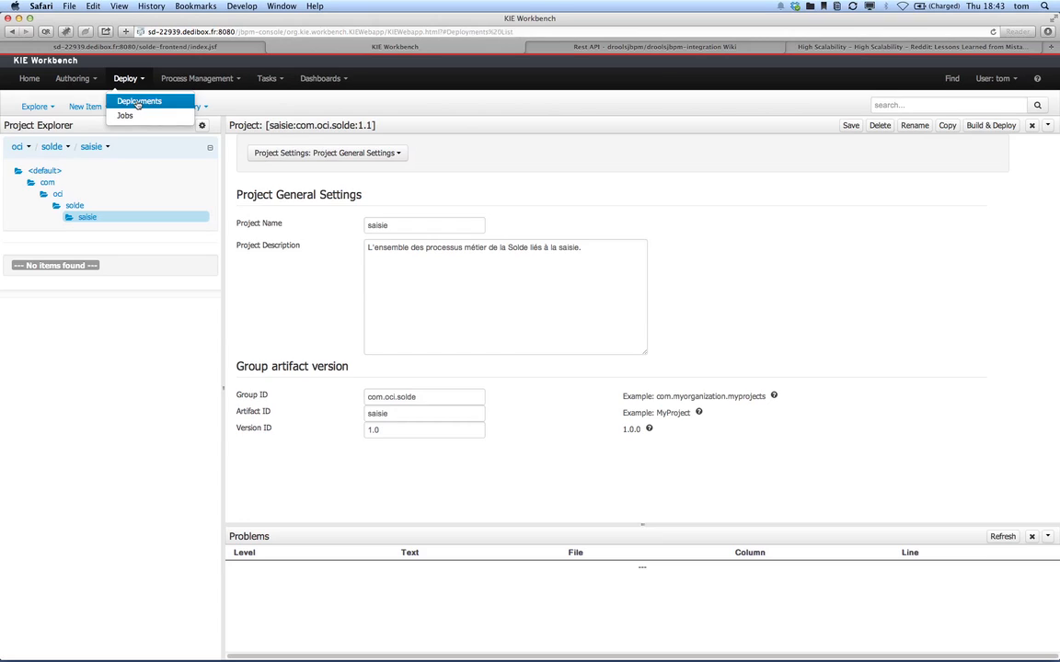
left_click(138, 103)
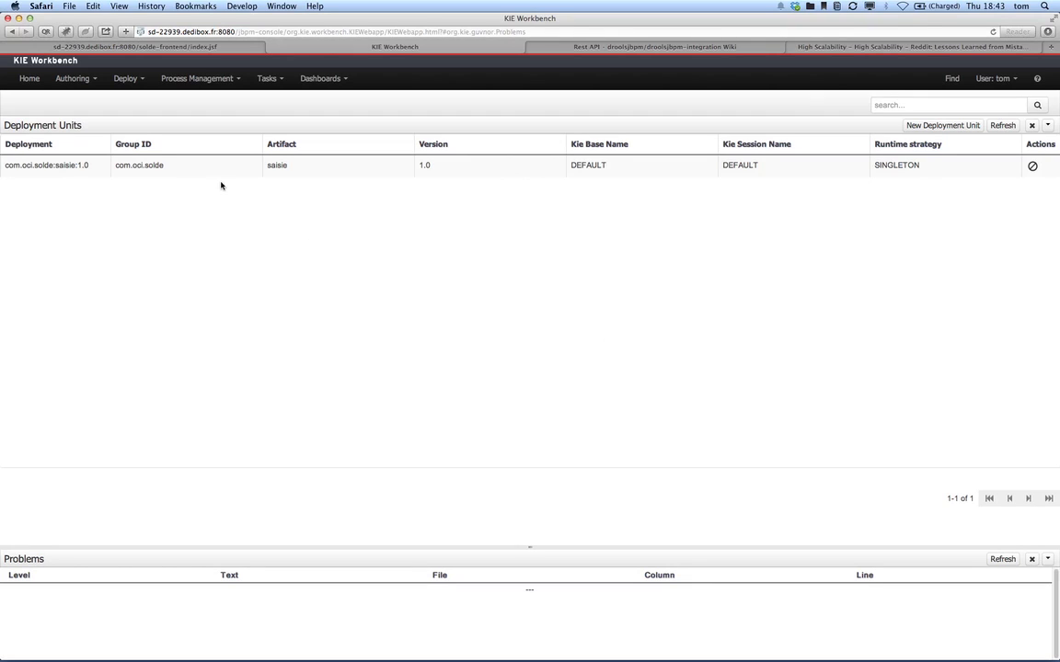
left_click(89, 167)
left_click_drag(89, 166, 4, 166)
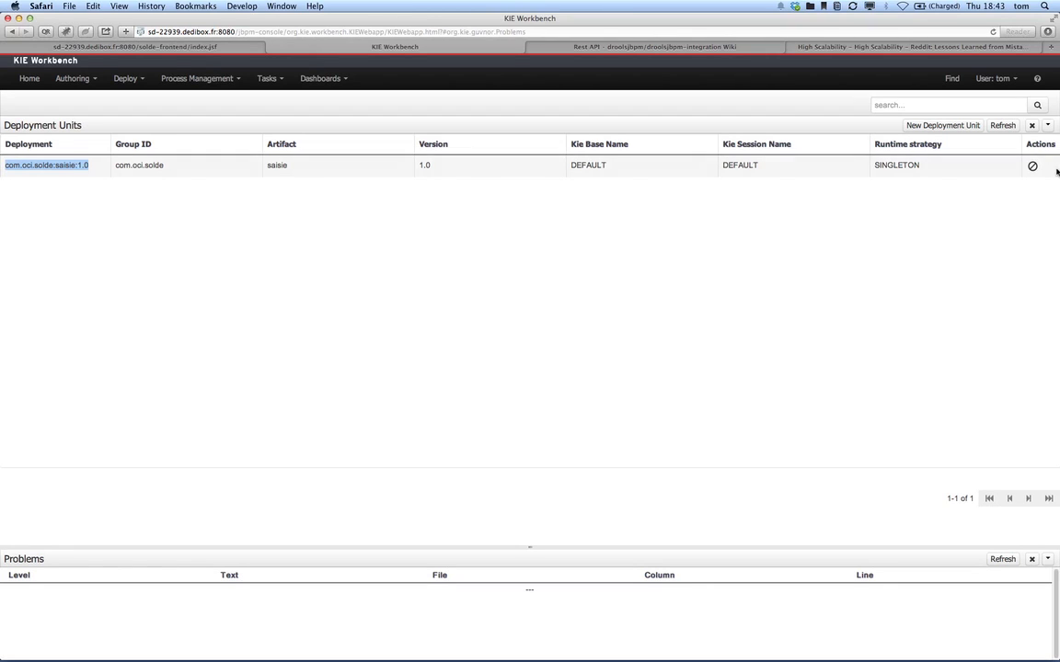
Step: Examine the PCHG_enfant_light process definition's details and its process model diagram
left_click(226, 79)
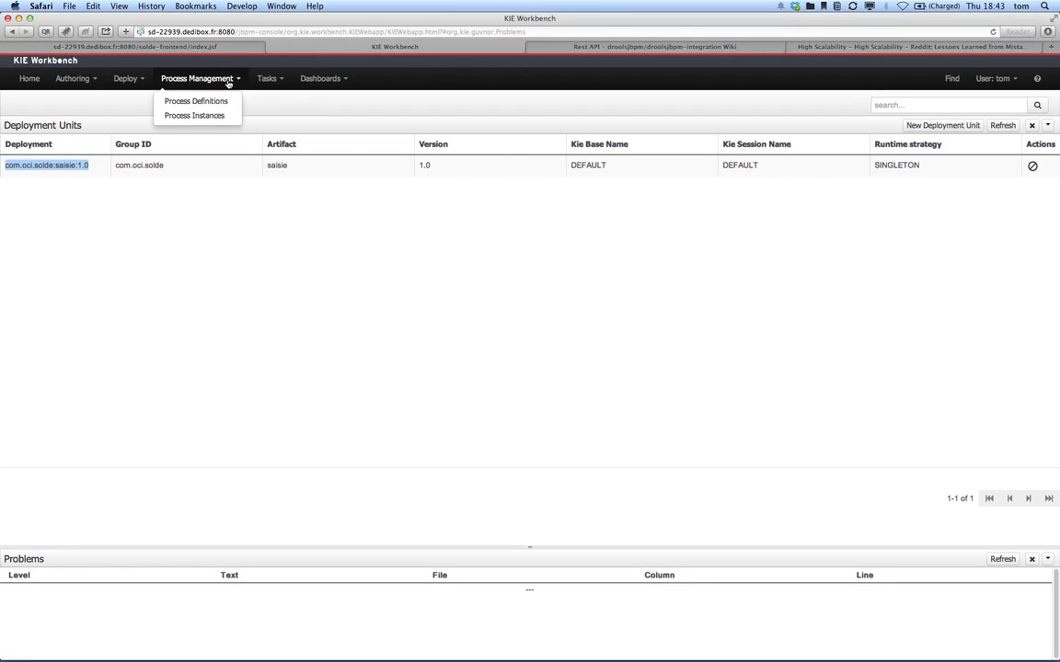
left_click(221, 101)
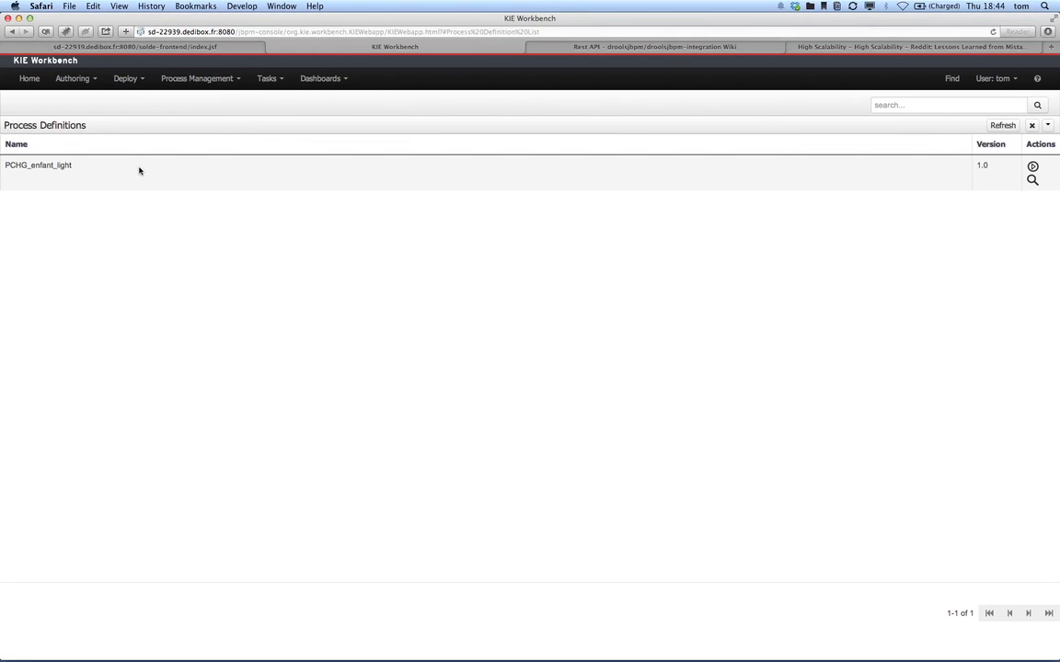
left_click(1032, 180)
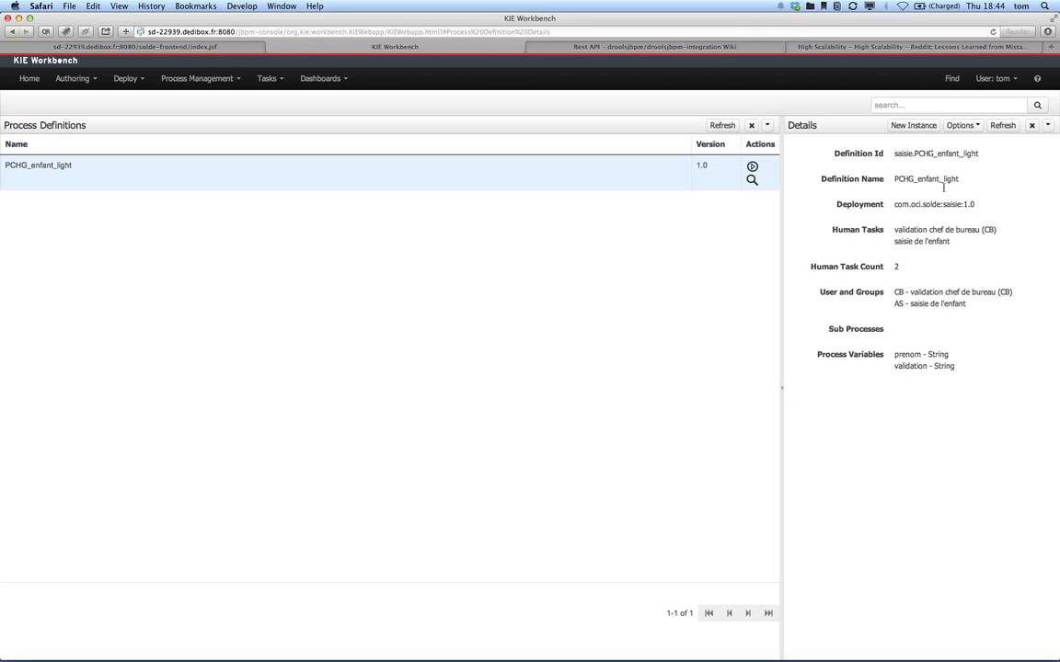
left_click(962, 125)
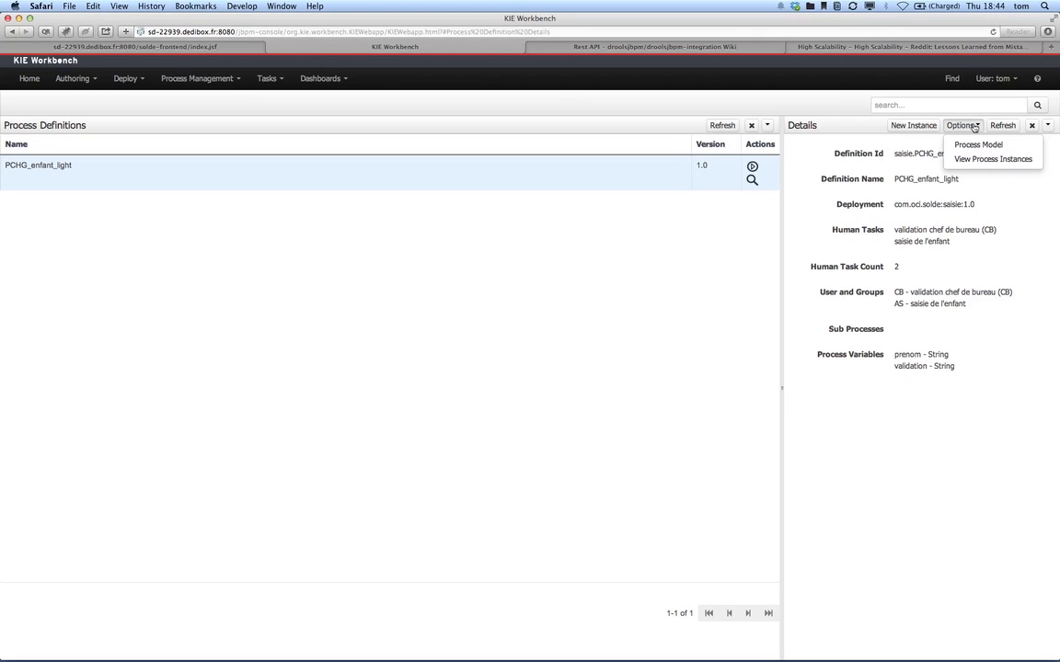
left_click(977, 144)
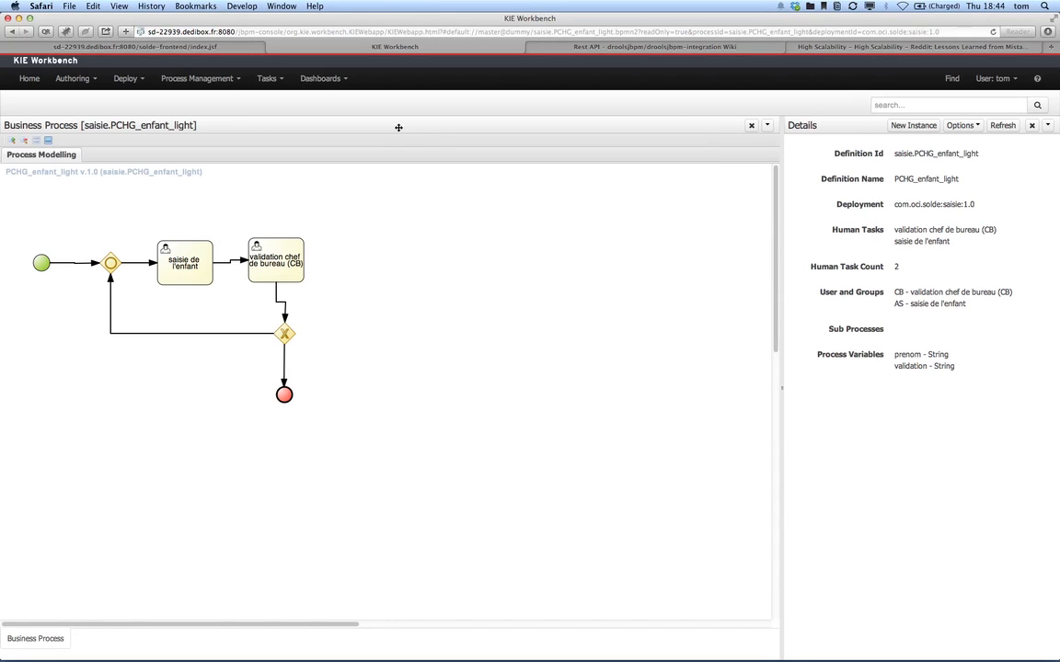
Step: Start a new instance of the PCHG_enfant_light process definition, leaving prenom and validation empty
left_click(195, 81)
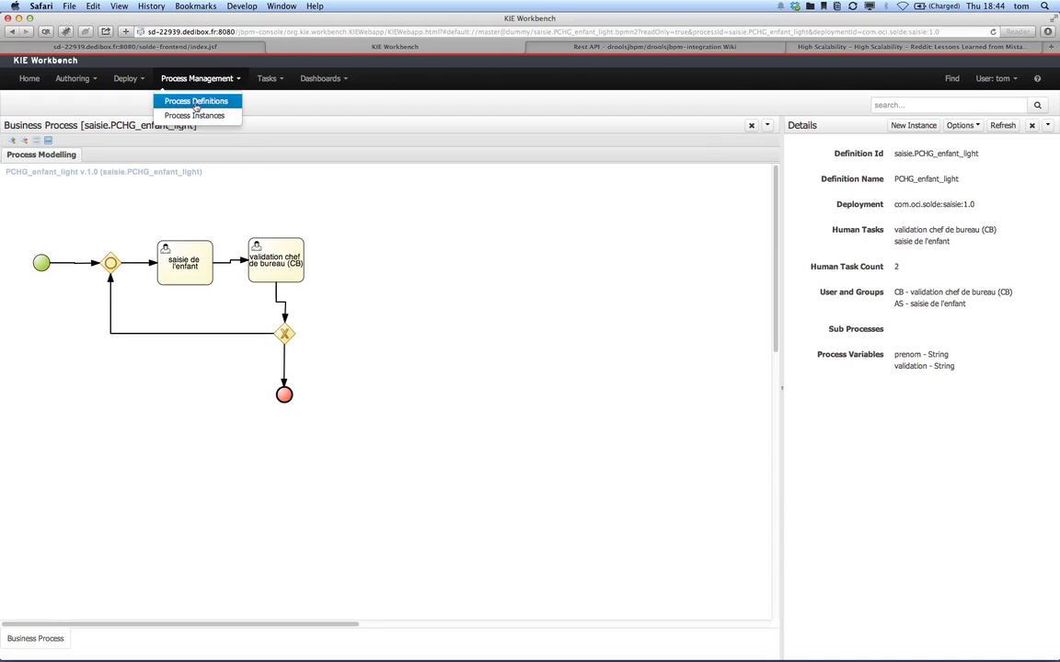
left_click(201, 104)
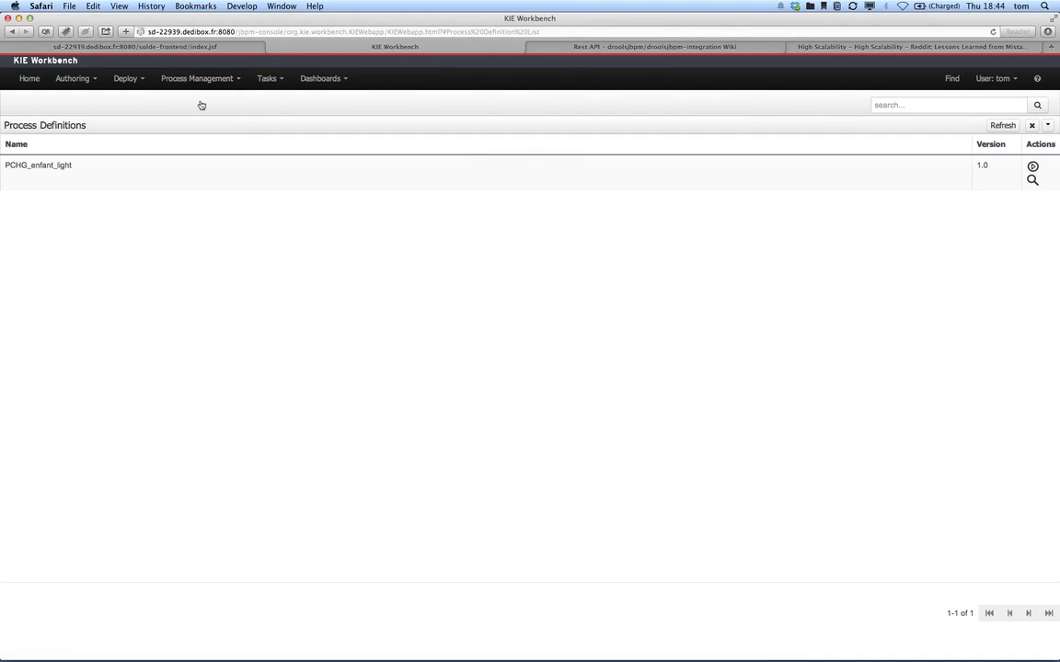
left_click(1032, 166)
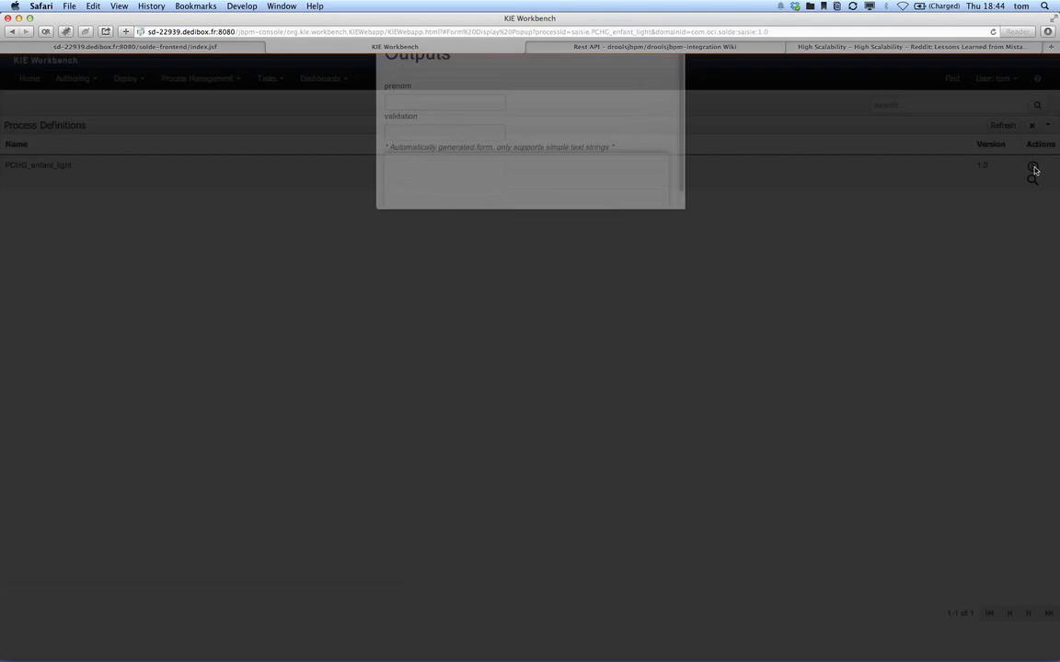
scroll(497, 345, "down", 1)
scroll(497, 345, "up", 1)
scroll(497, 345, "down", 1)
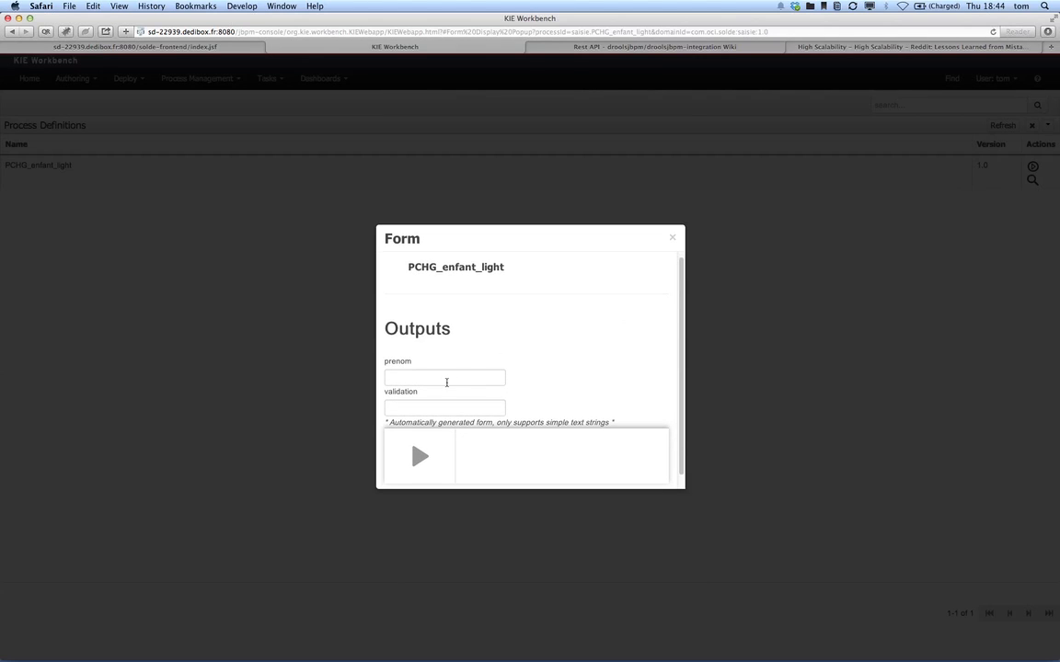
left_click(414, 407)
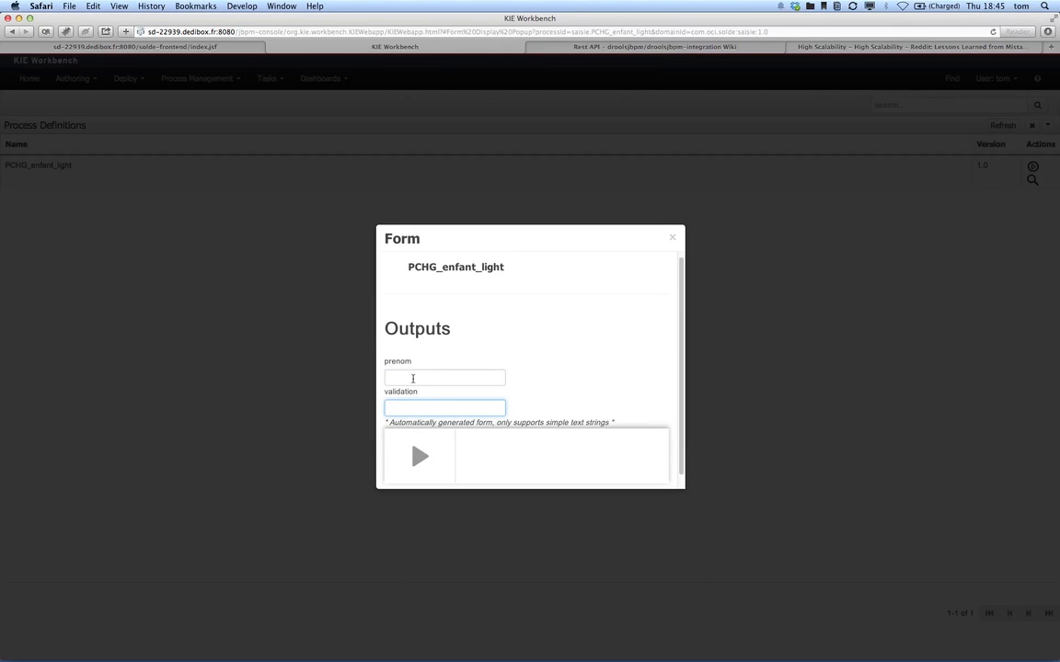
left_click(416, 378)
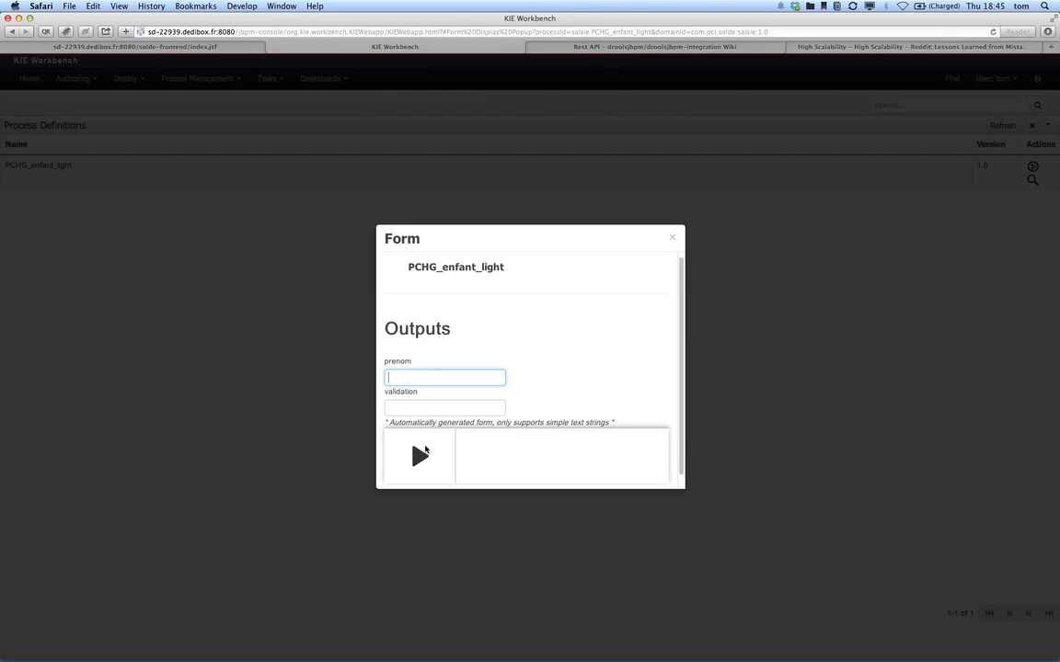
left_click(419, 457)
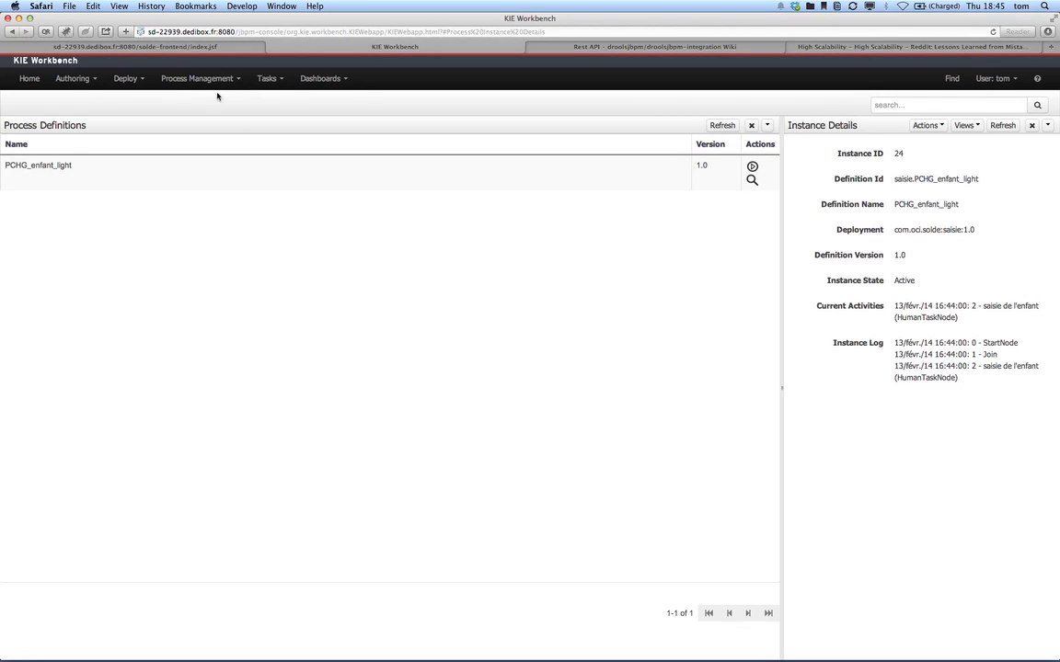
Step: View the active process instances and the list of active tasks
left_click(214, 81)
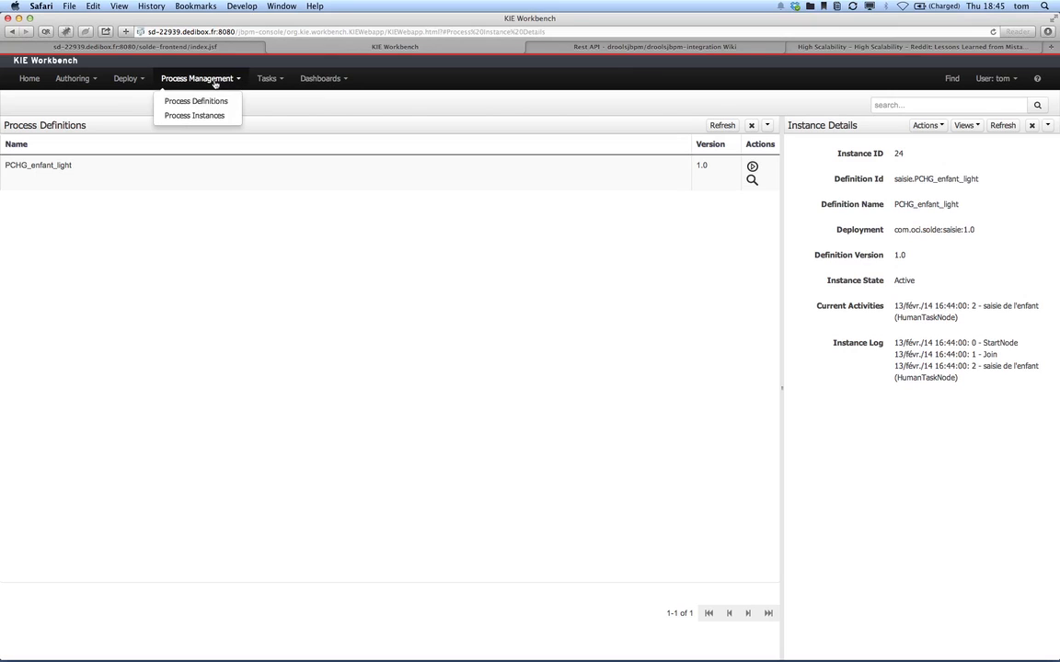
left_click(214, 116)
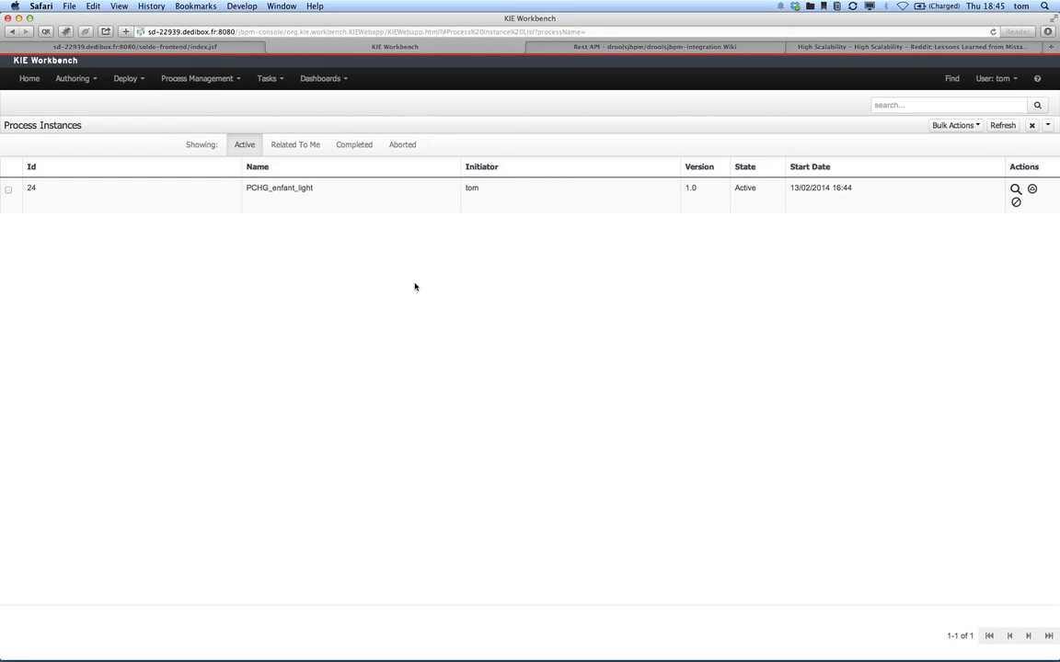
left_click(279, 84)
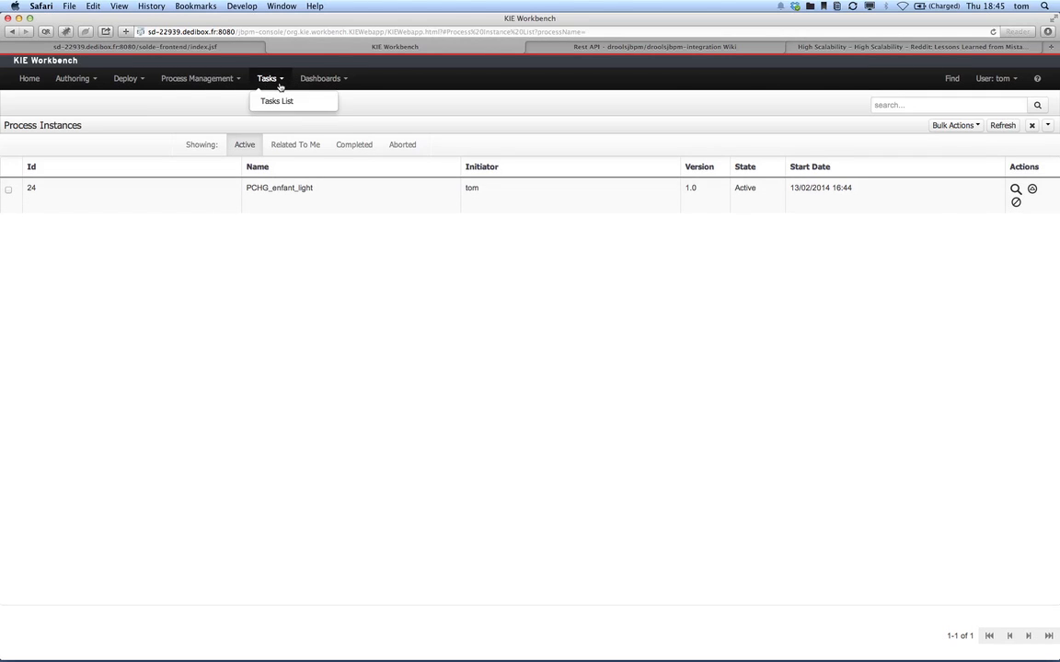
left_click(288, 103)
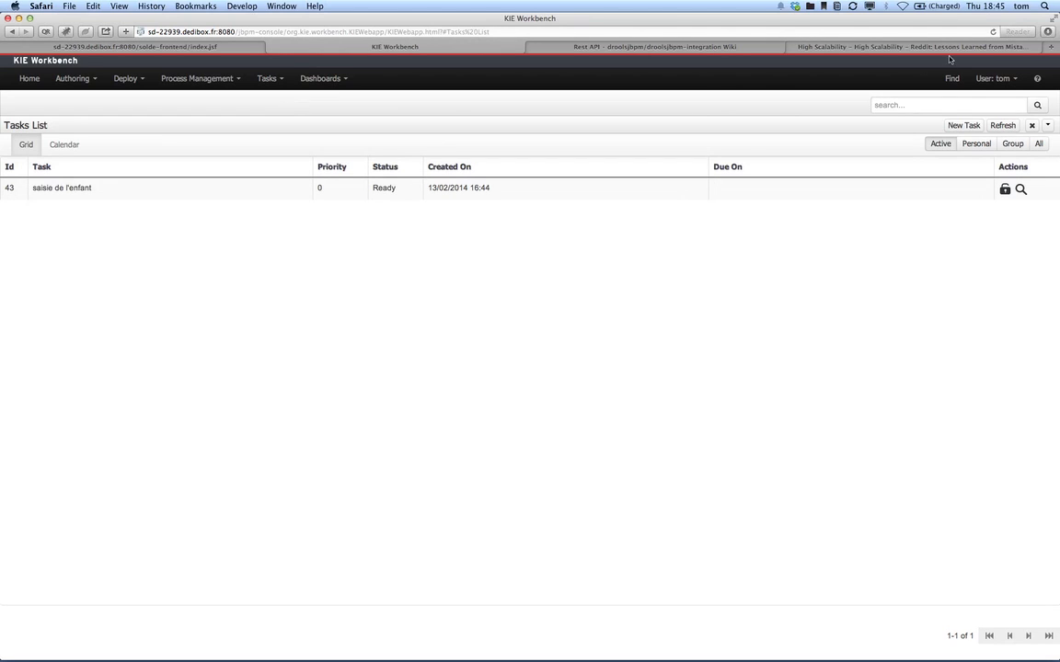
Step: Check which roles are assigned to the logged-in user
left_click_drag(926, 32, 704, 33)
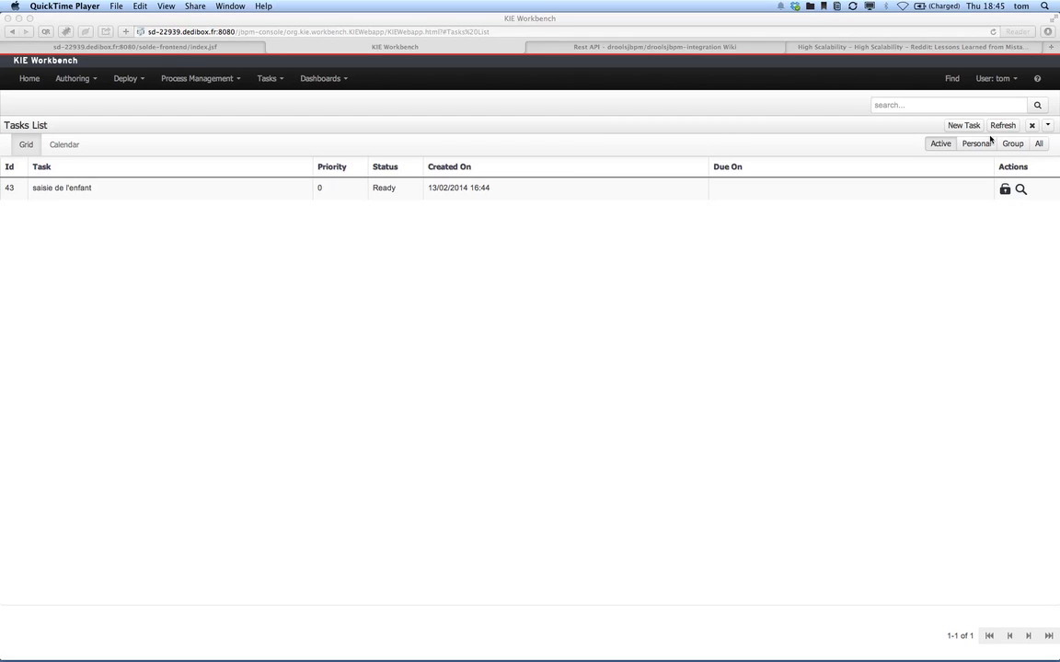
left_click(1016, 84)
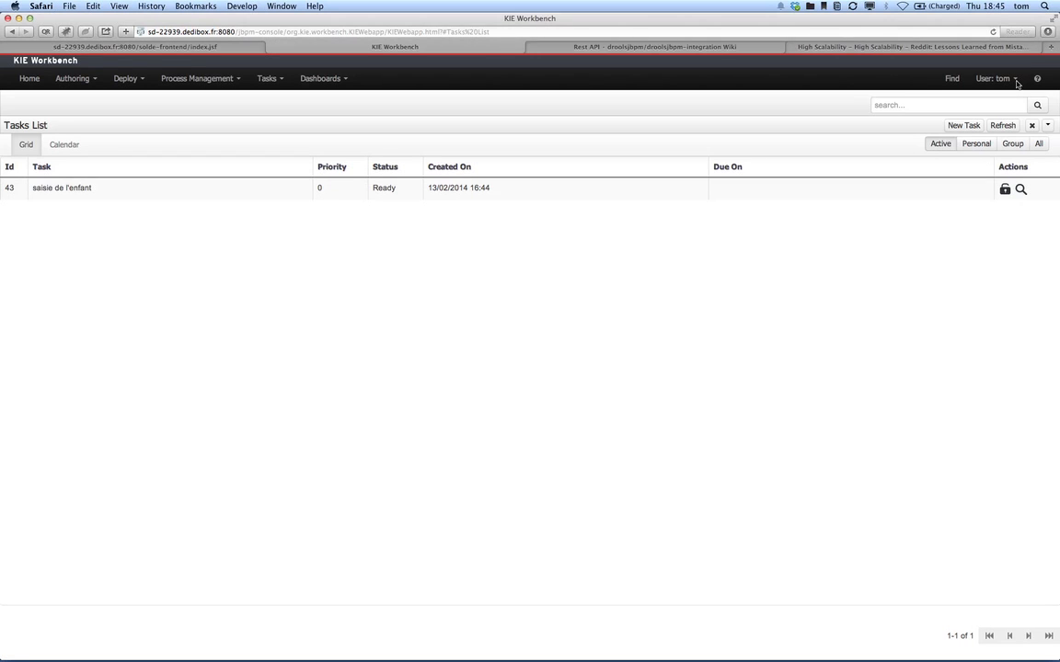
left_click(1016, 83)
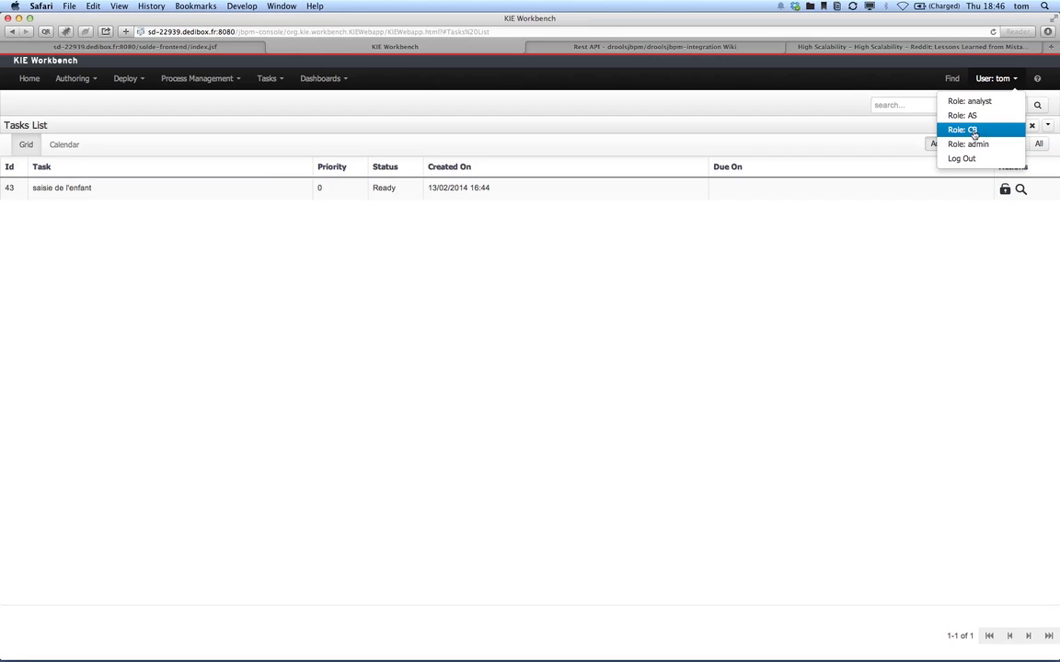
left_click(947, 211)
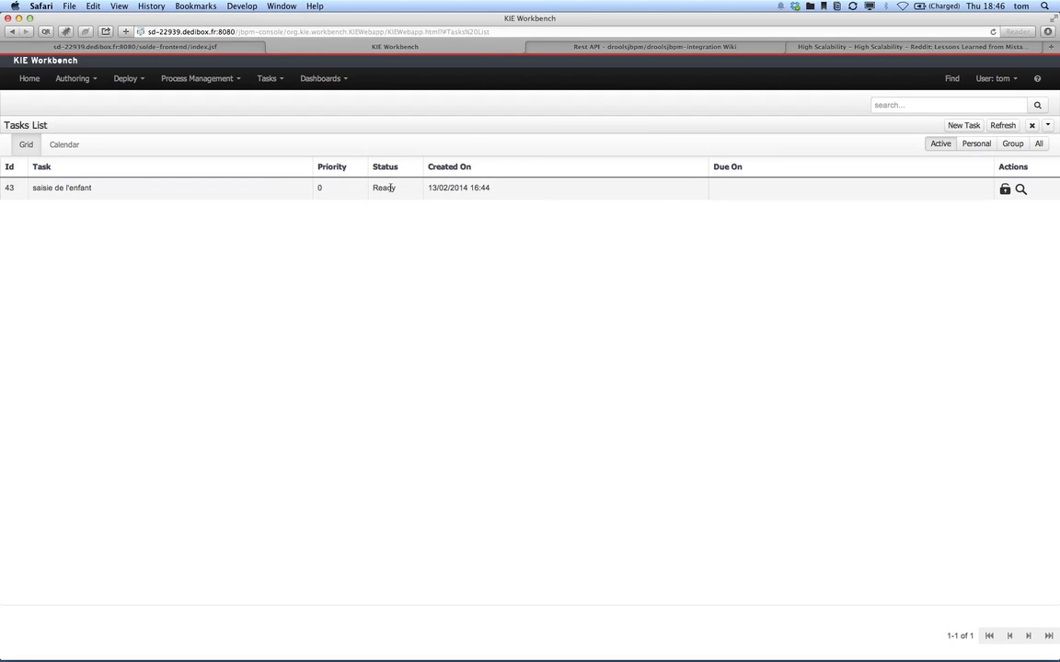
Step: Claim and start the "saisie de l'enfant" task, and open its work form
left_click(1005, 191)
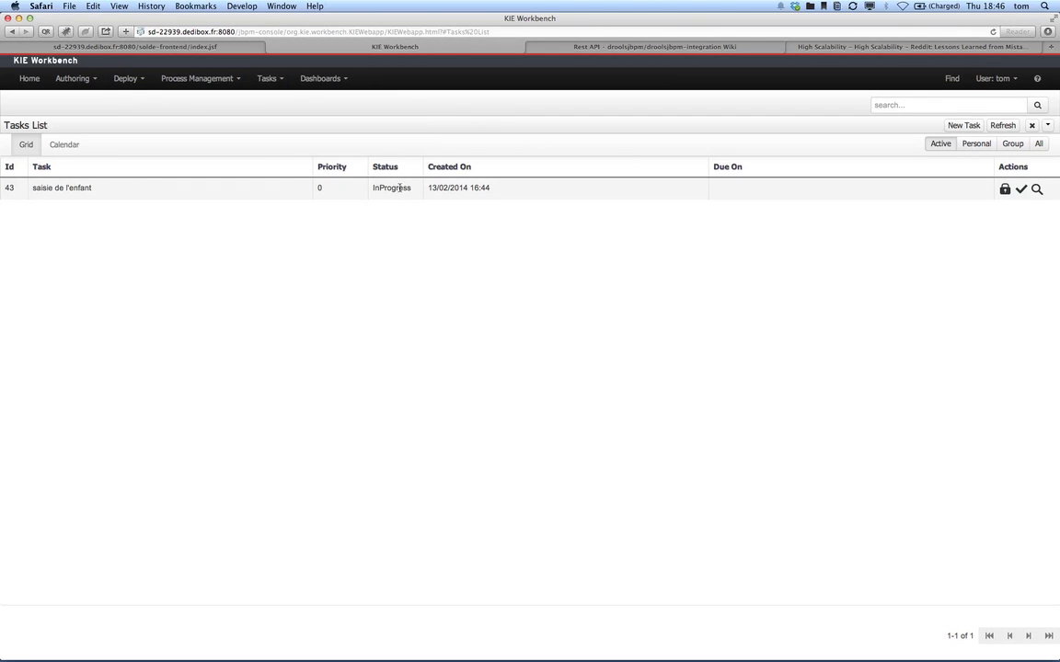
left_click(1022, 193)
left_click(1022, 191)
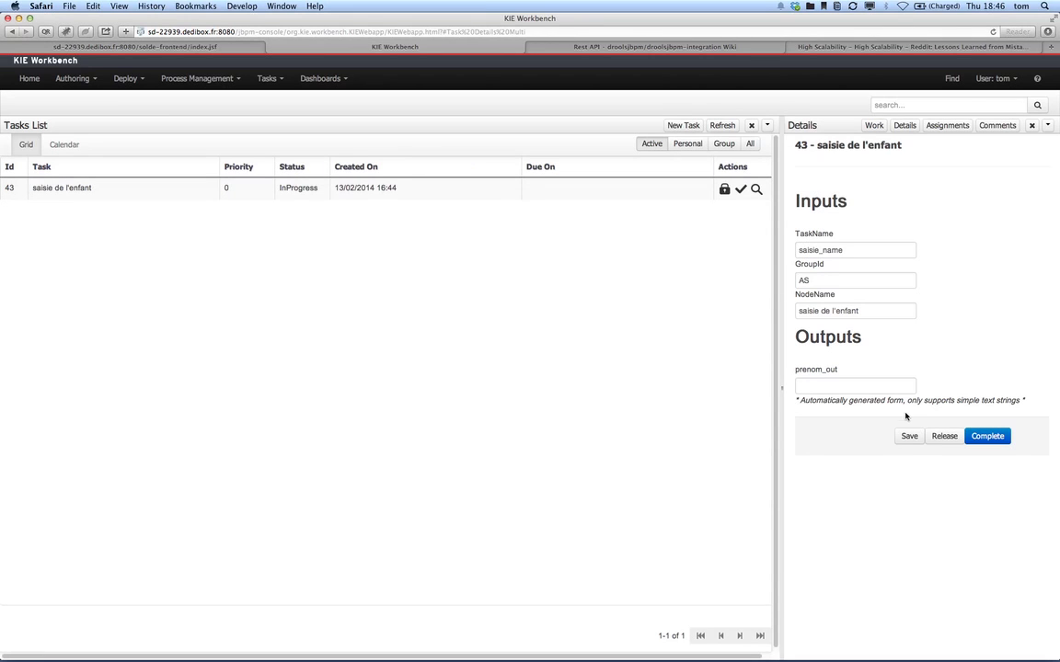
Step: Enter the child's first name in the prenom_out output and complete the "saisie de l'enfant" task
left_click(843, 386)
left_click_drag(838, 370, 801, 371)
left_click(807, 385)
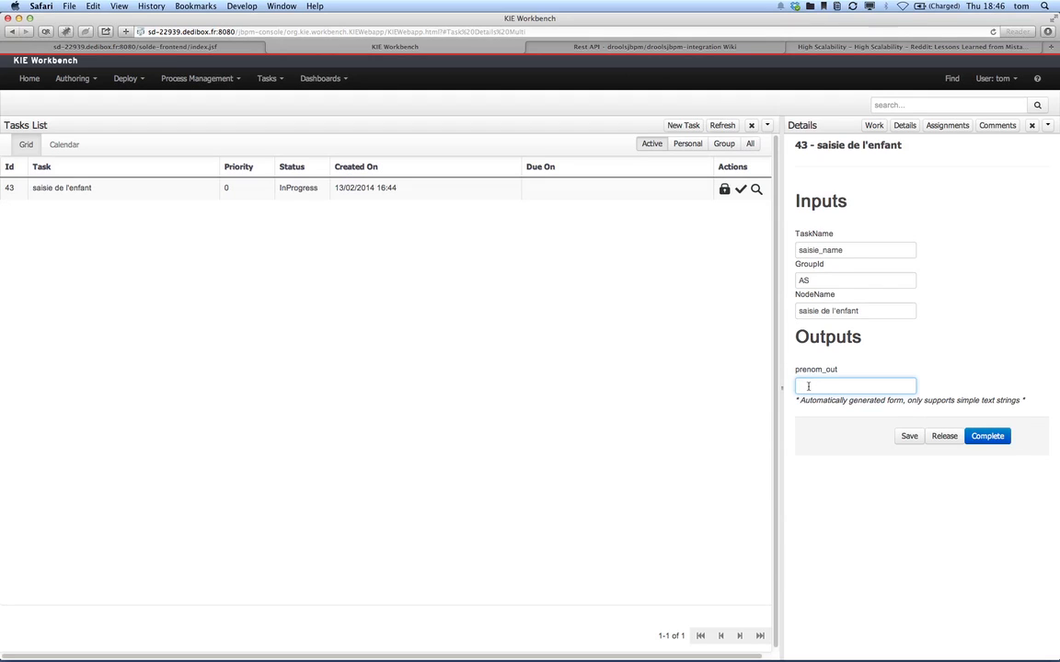
type("marcel")
left_click(976, 438)
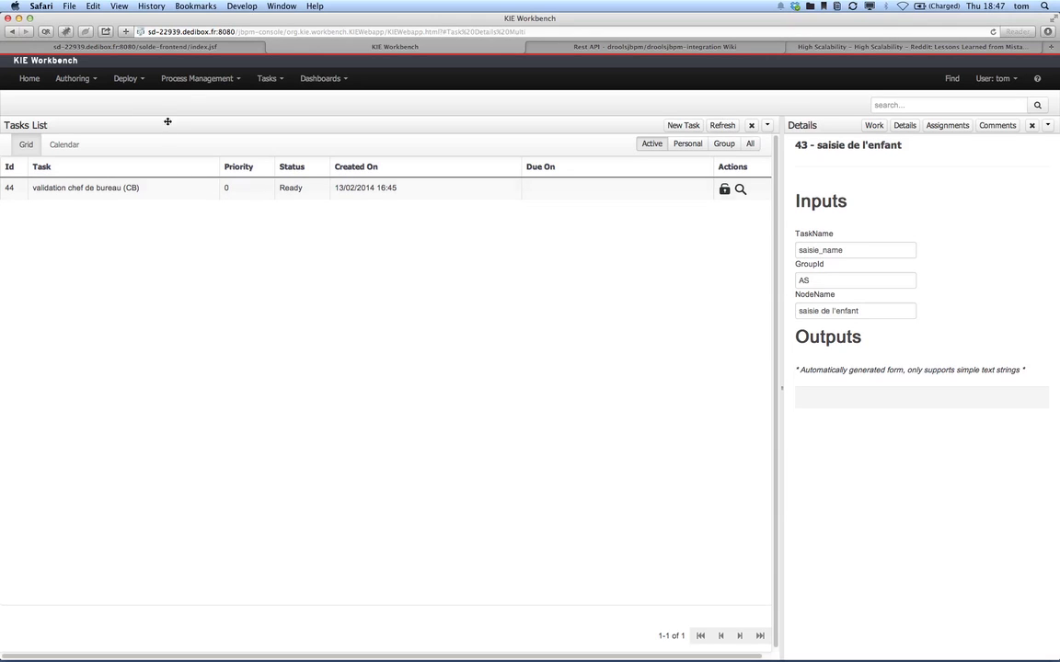
Step: Open the details of the active PCHG_enfant_light process instance and view its progress in the process model
left_click(189, 80)
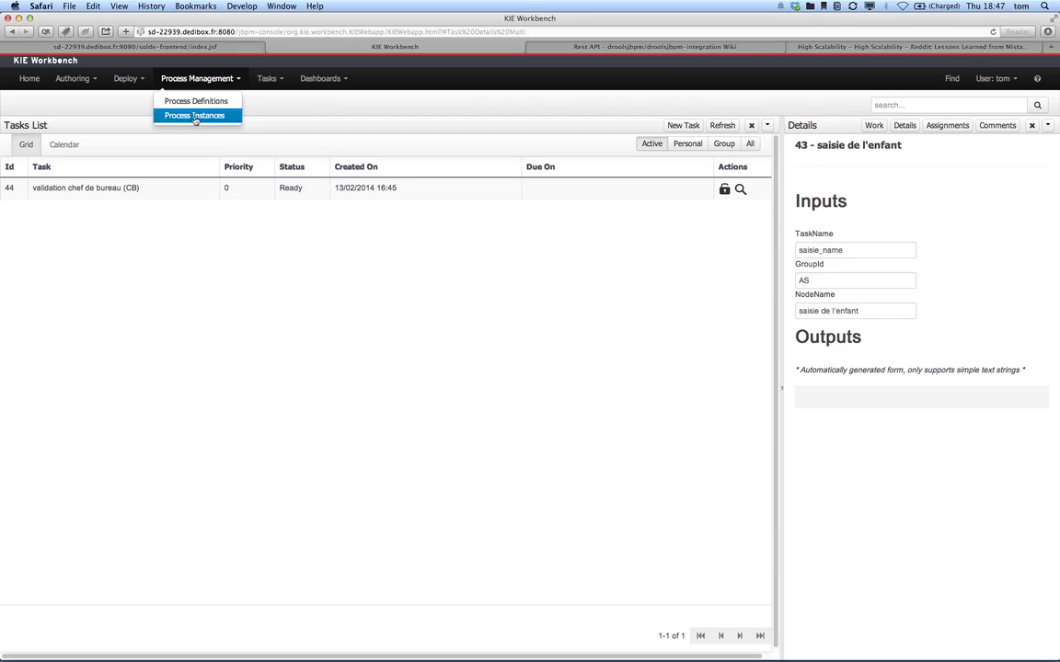
left_click(190, 114)
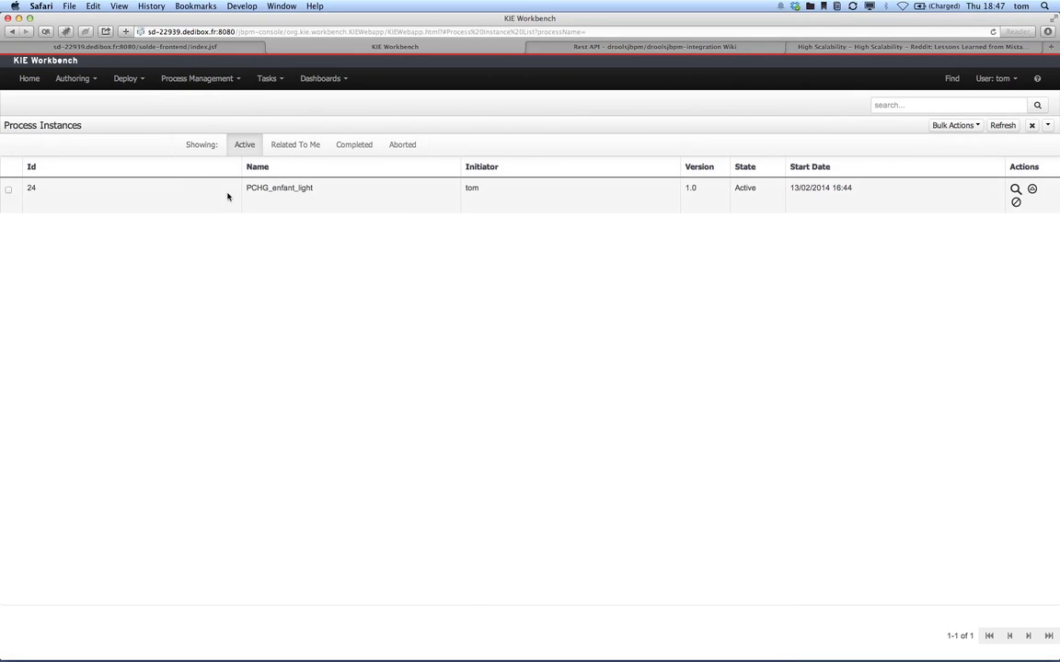
left_click(1015, 189)
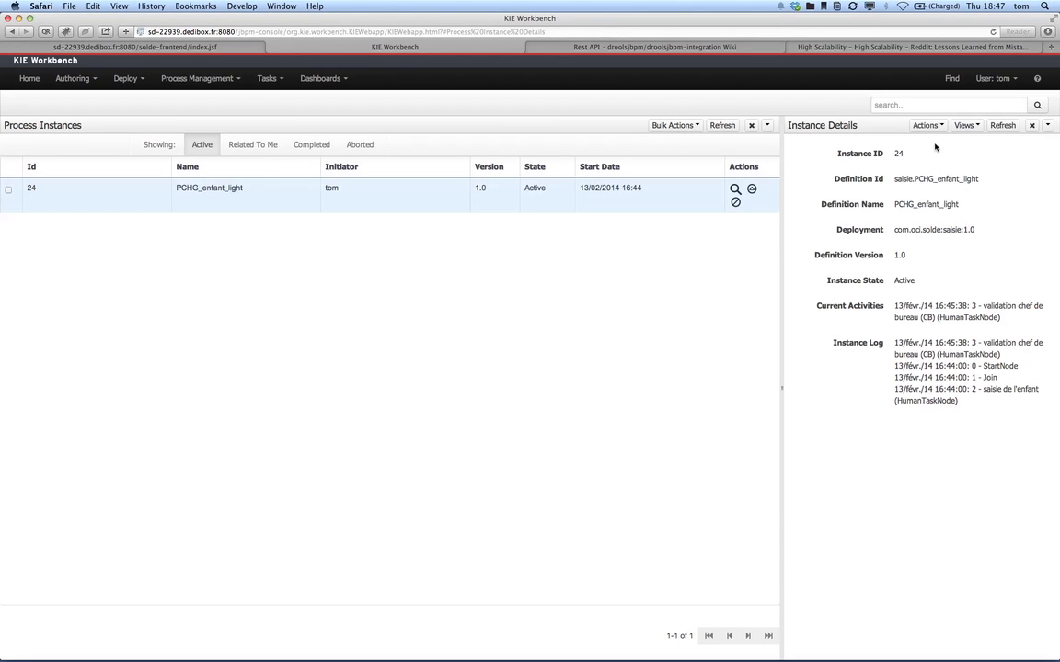
left_click(968, 126)
left_click(975, 145)
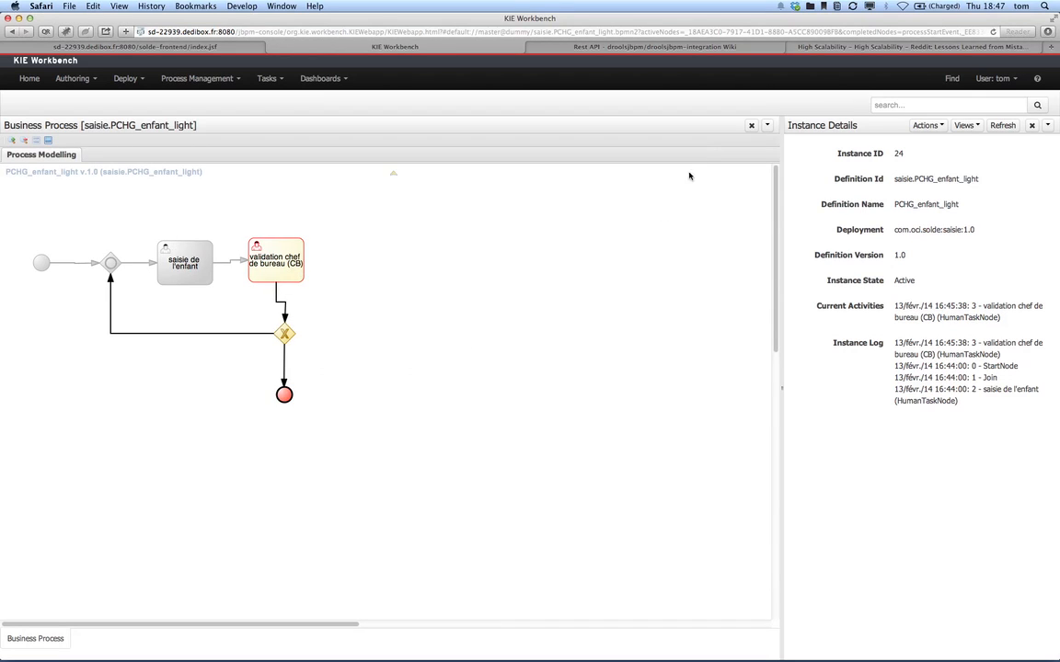
Step: Claim and start the "validation chef de bureau (CB)" task, set validation_out to false, and complete the task
left_click(280, 83)
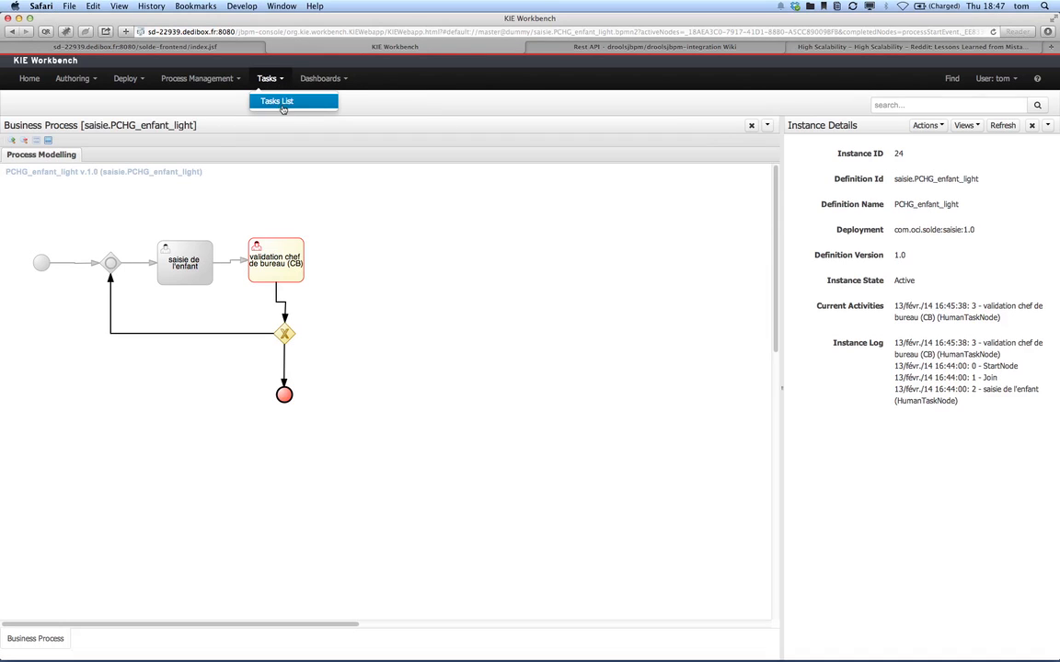
left_click(282, 103)
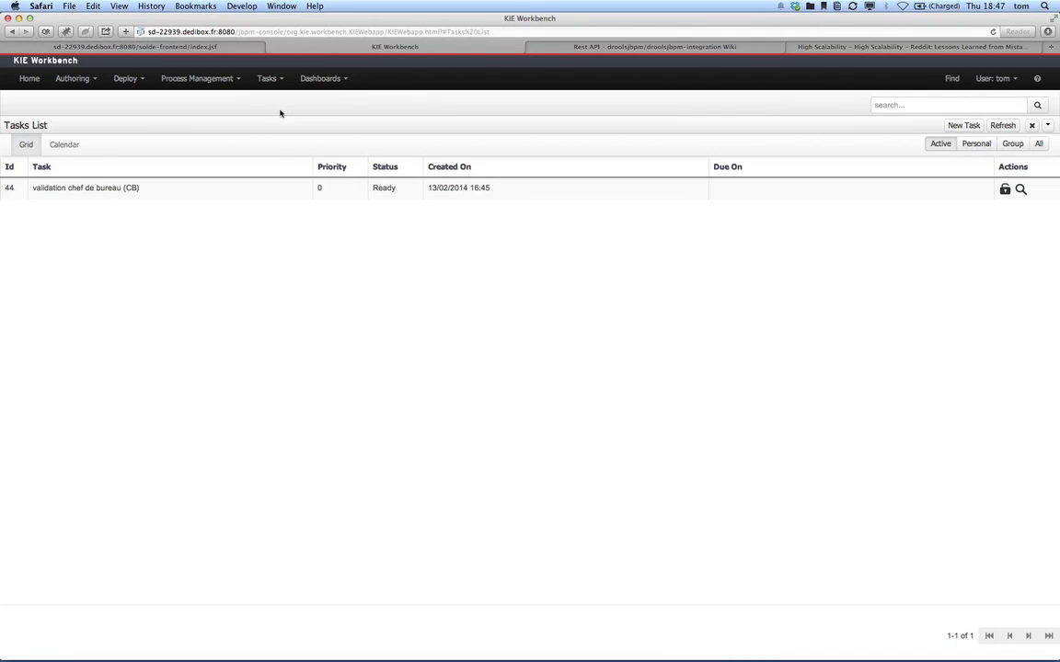
left_click(1004, 190)
left_click(1020, 190)
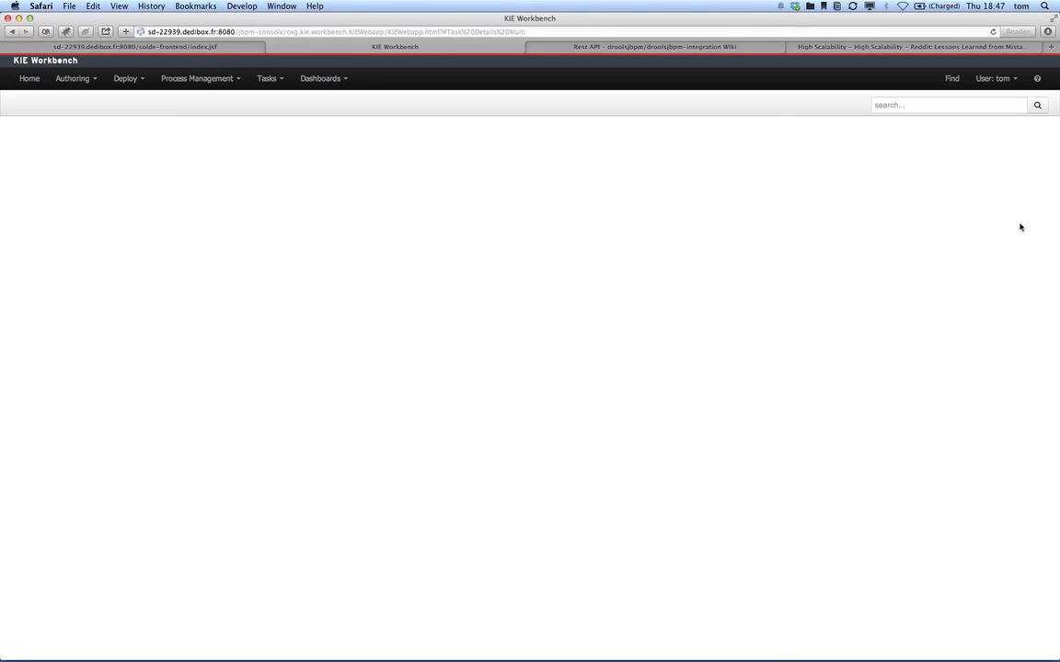
left_click(828, 387)
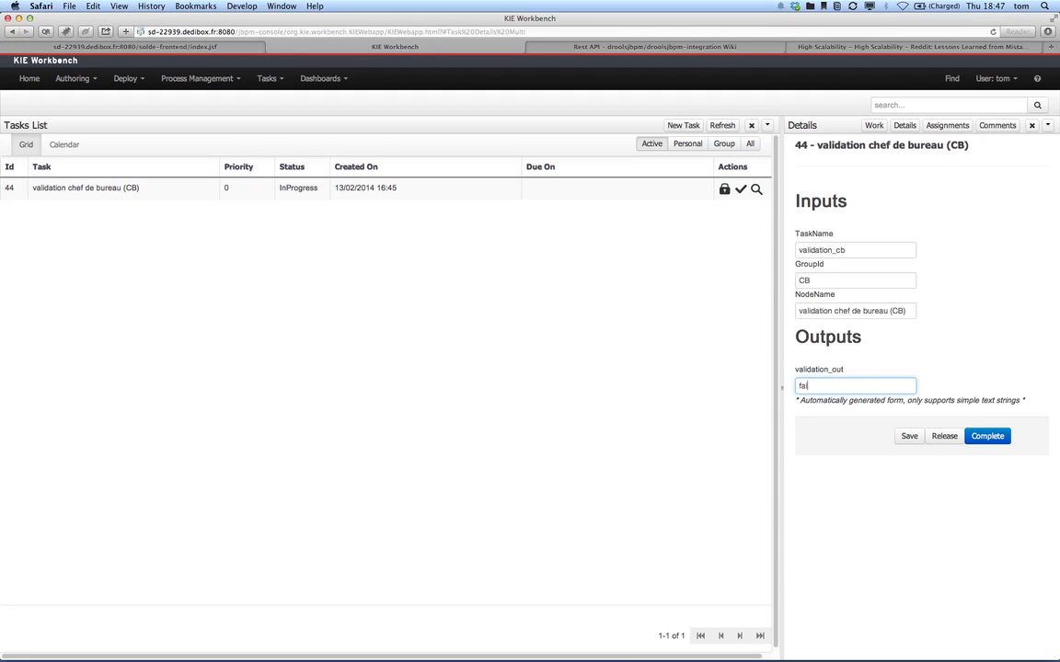
left_click(987, 437)
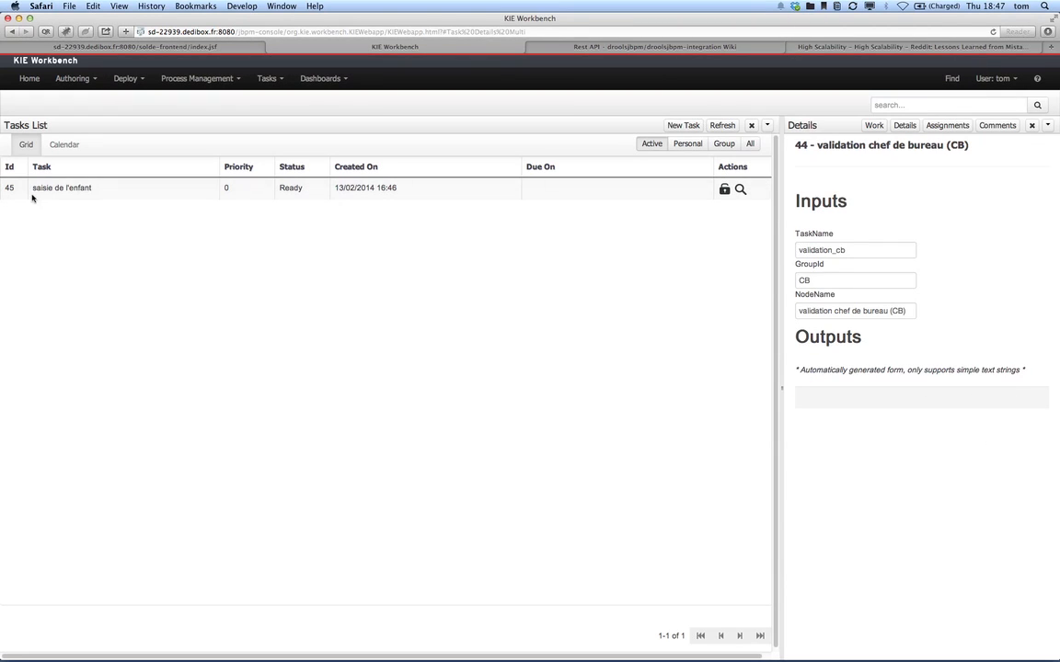
Step: Claim and start the new "saisie de l'enfant" task, enter the child's first name in prenom_out, and complete it
left_click(723, 193)
left_click(724, 193)
left_click(725, 191)
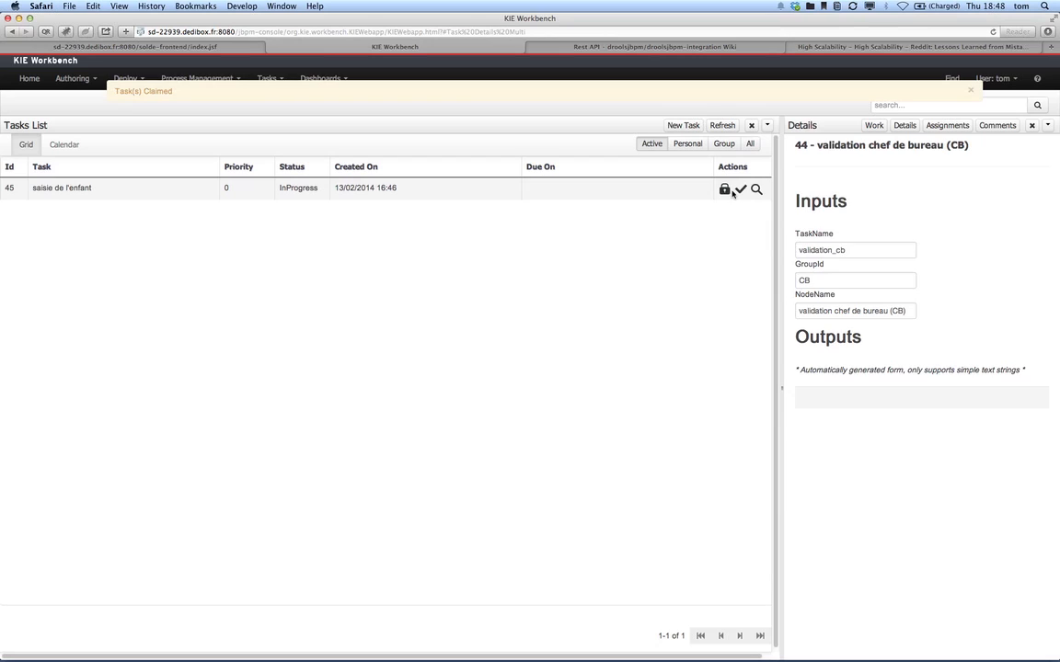
left_click(739, 191)
left_click(826, 385)
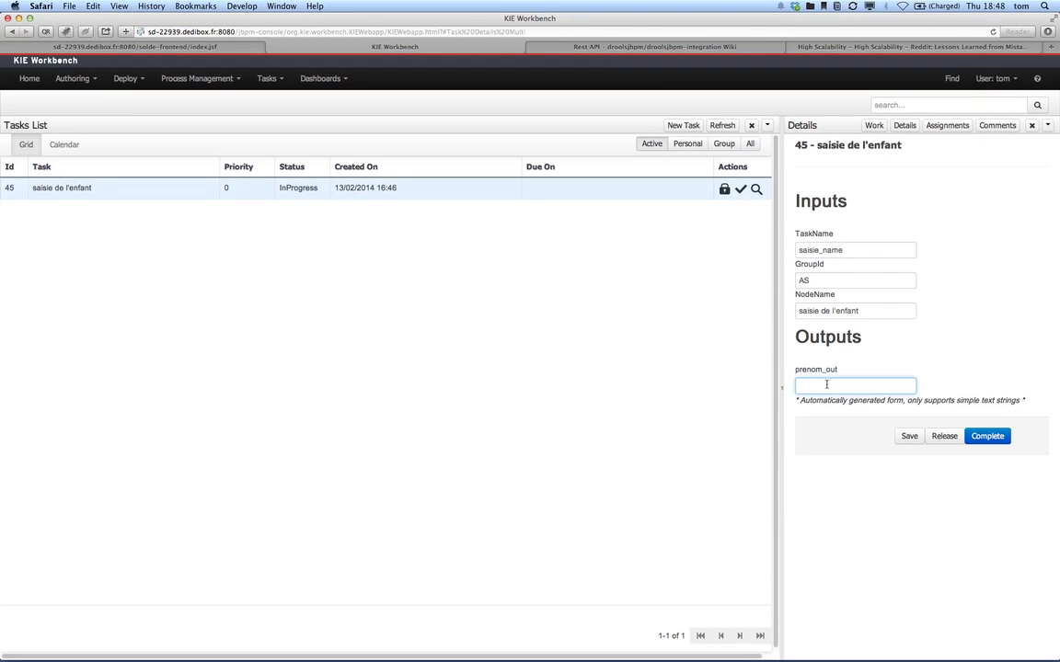
type("marcello")
left_click(988, 437)
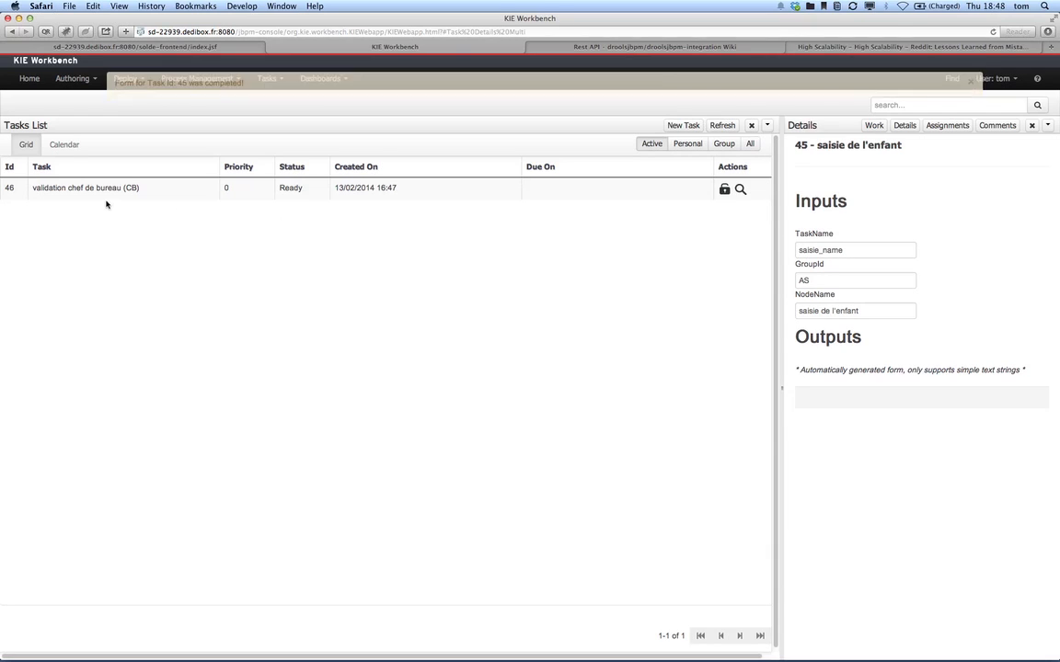
Step: Refresh the tasks, claim and start the new "validation chef de bureau (CB)" task, and complete it with validation_out set to true
left_click(725, 190)
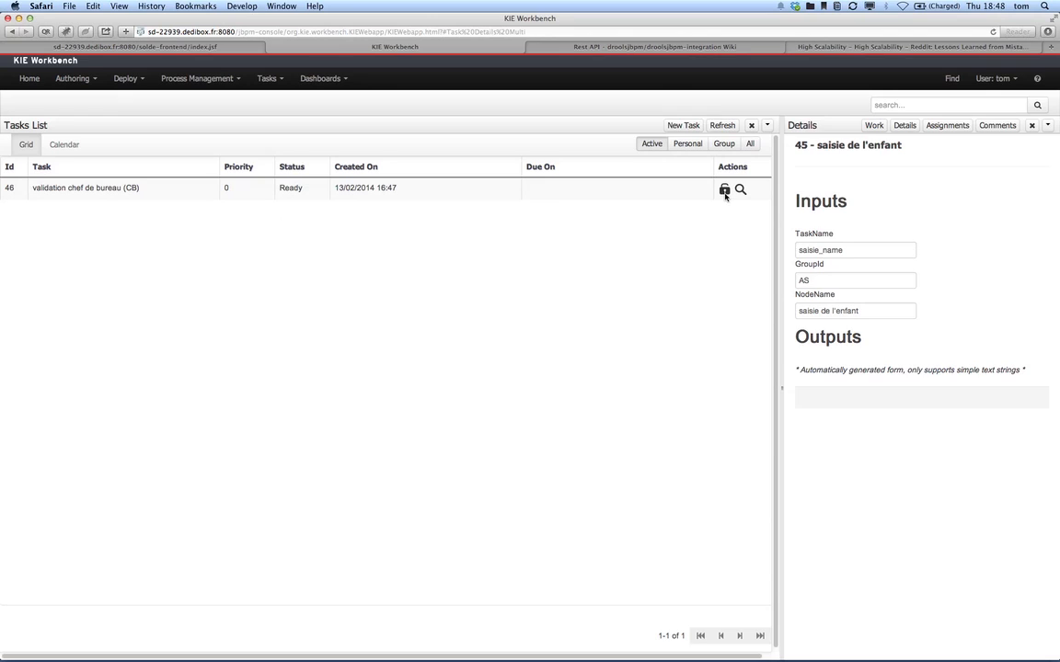
left_click(725, 191)
left_click(725, 191)
left_click(725, 129)
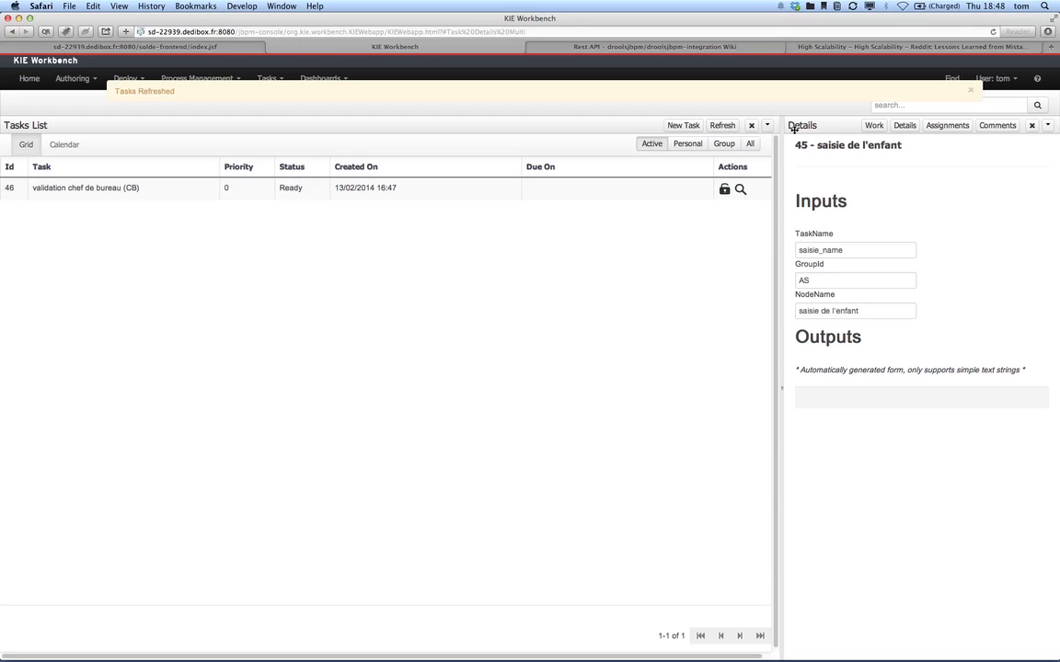
left_click(724, 189)
left_click(742, 190)
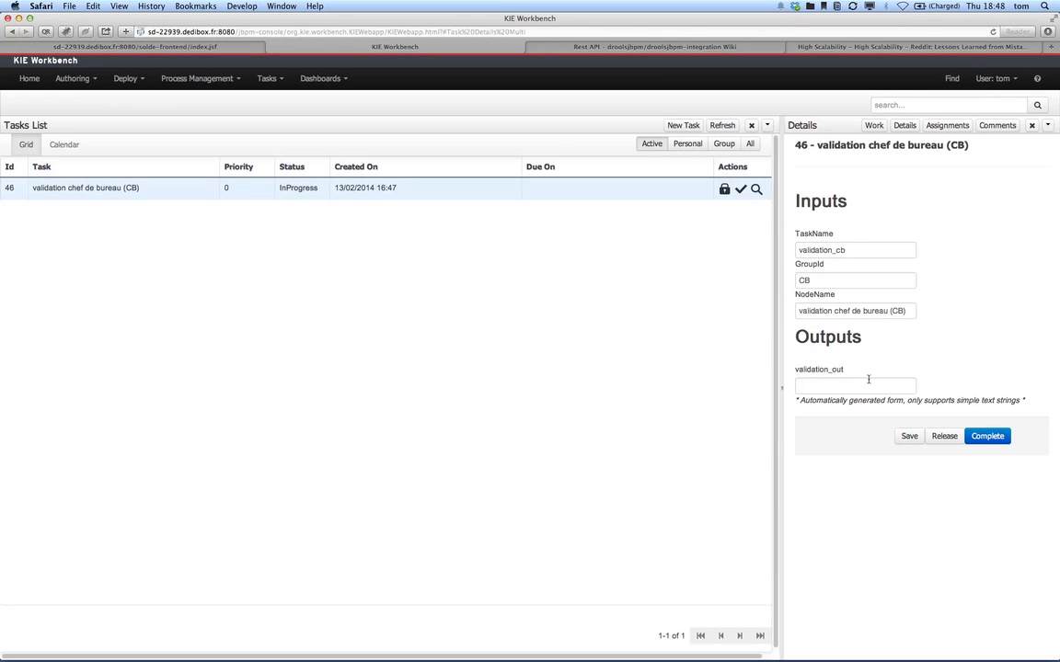
type("true")
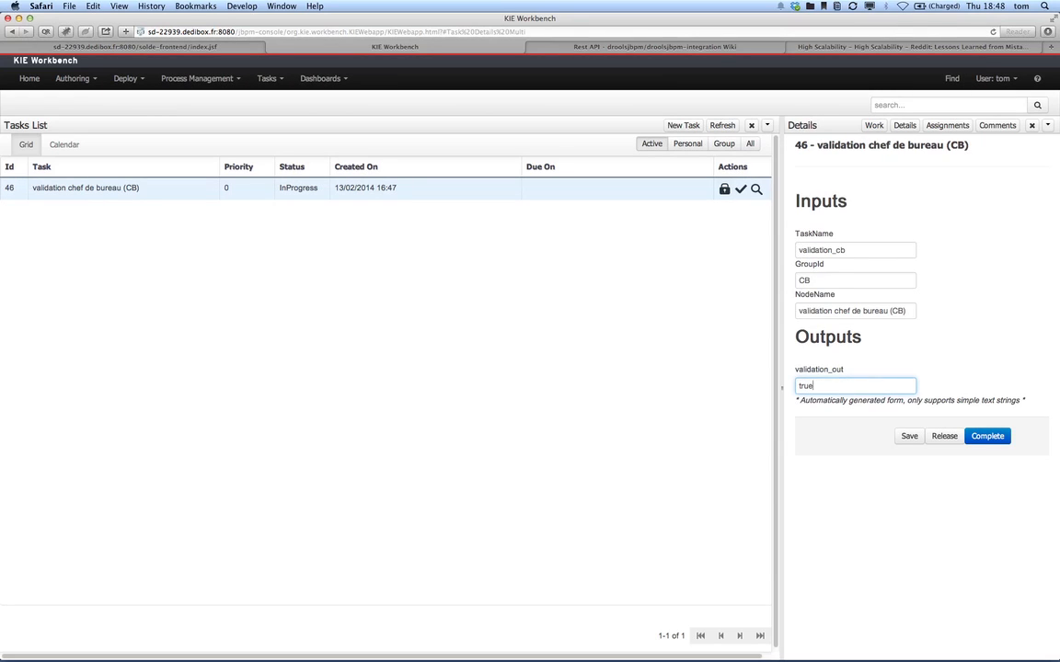
left_click(984, 438)
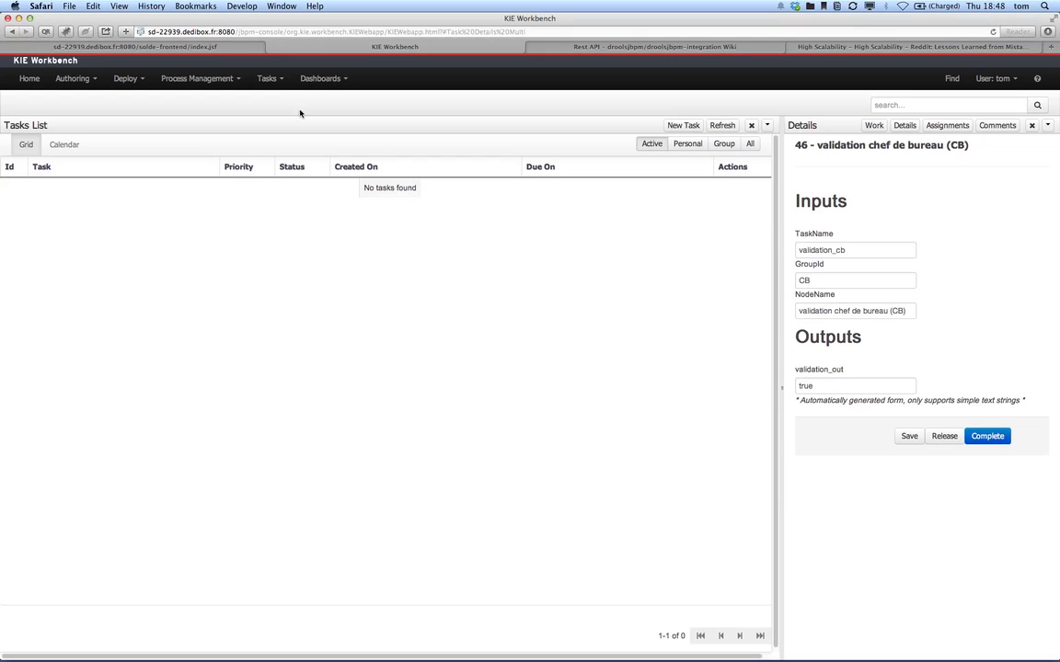
Step: Check the list of active tasks and the list of active process instances
left_click(268, 82)
left_click(270, 102)
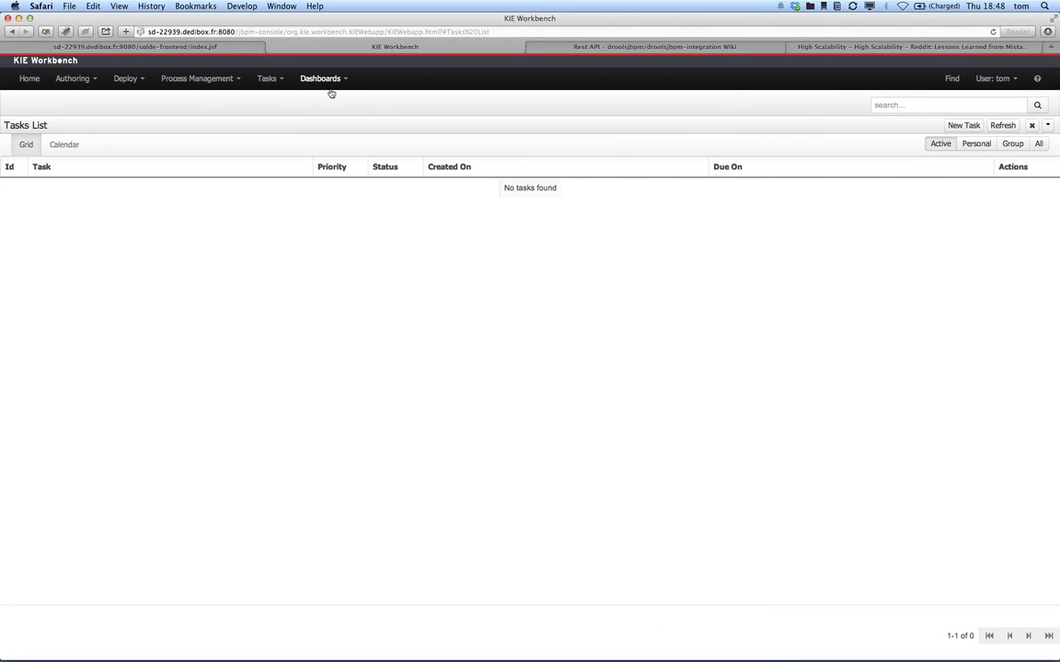
left_click(226, 84)
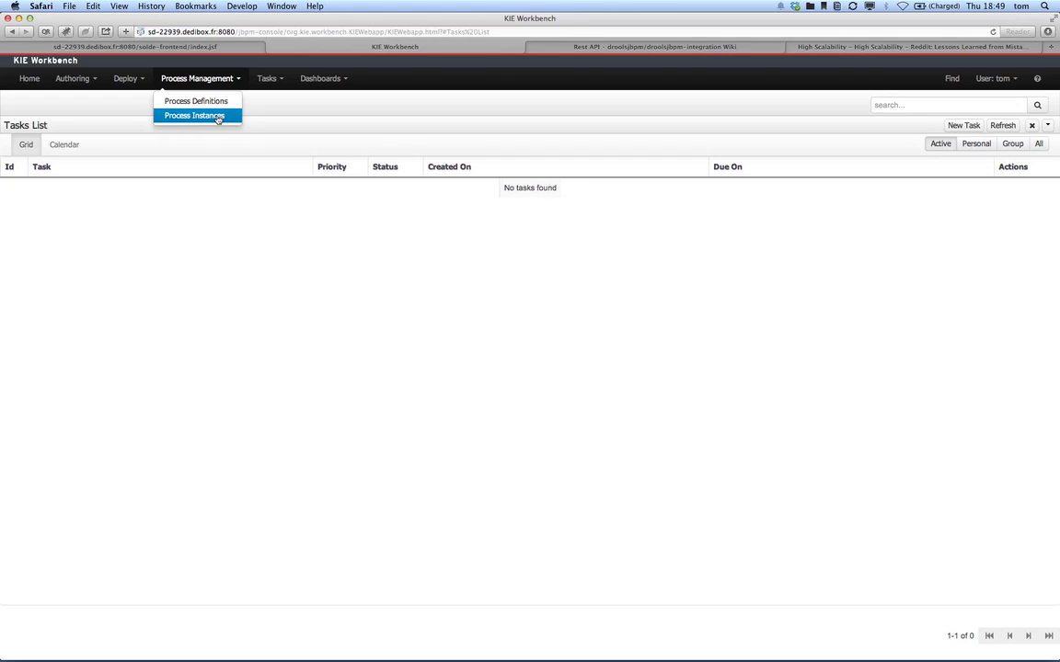
left_click(218, 117)
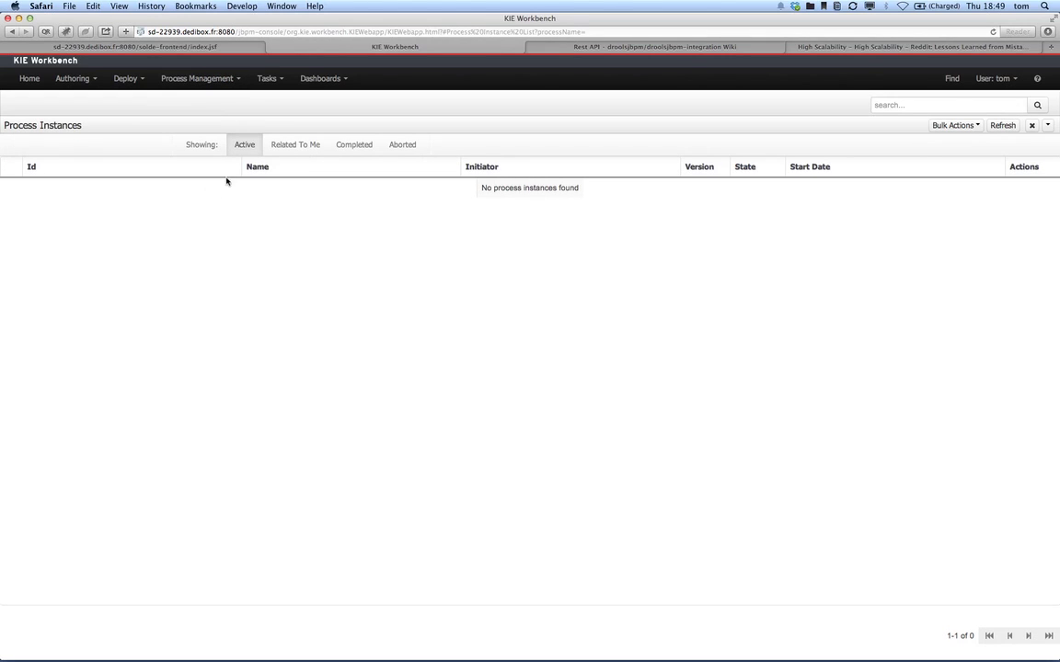
Step: Open the details of the most recent completed PCHG_enfant_light instance and examine its process variables
left_click(351, 149)
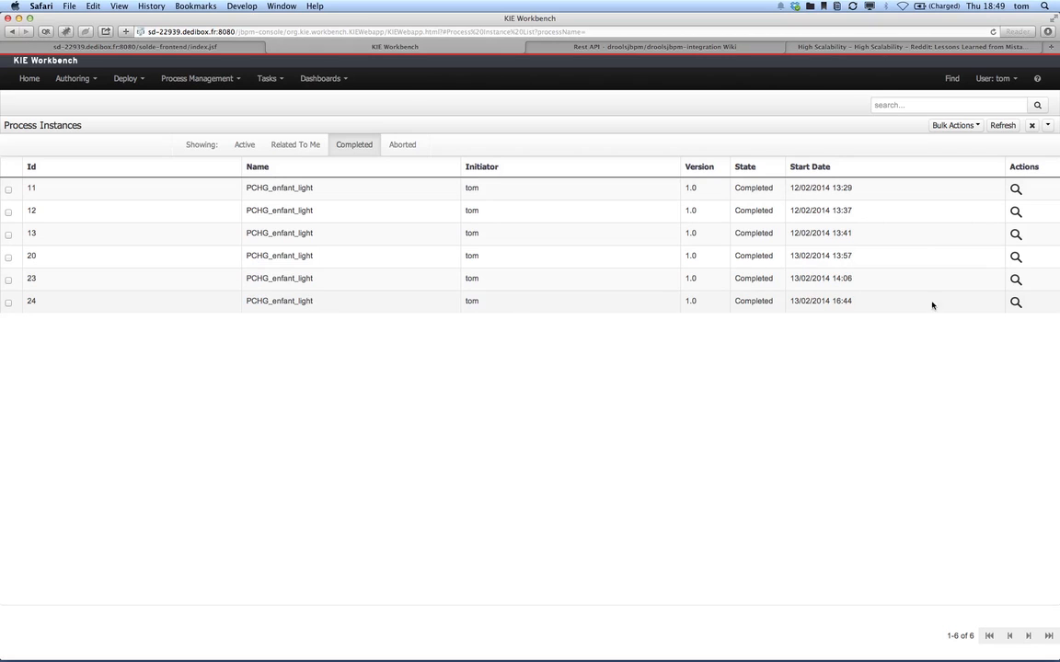
left_click(1015, 302)
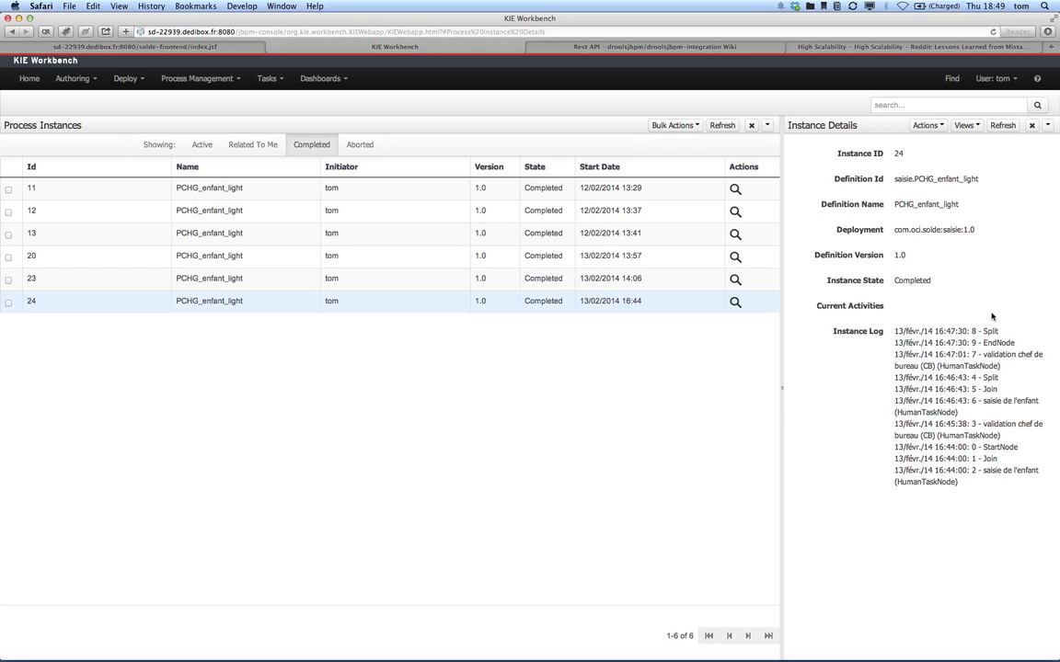
left_click(975, 126)
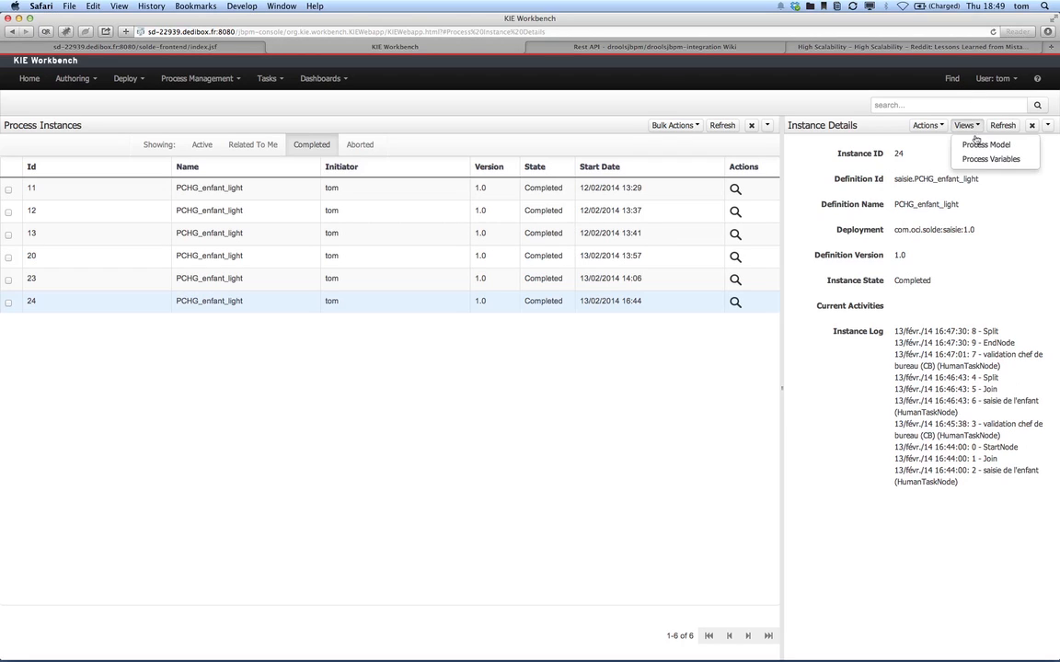
left_click(979, 147)
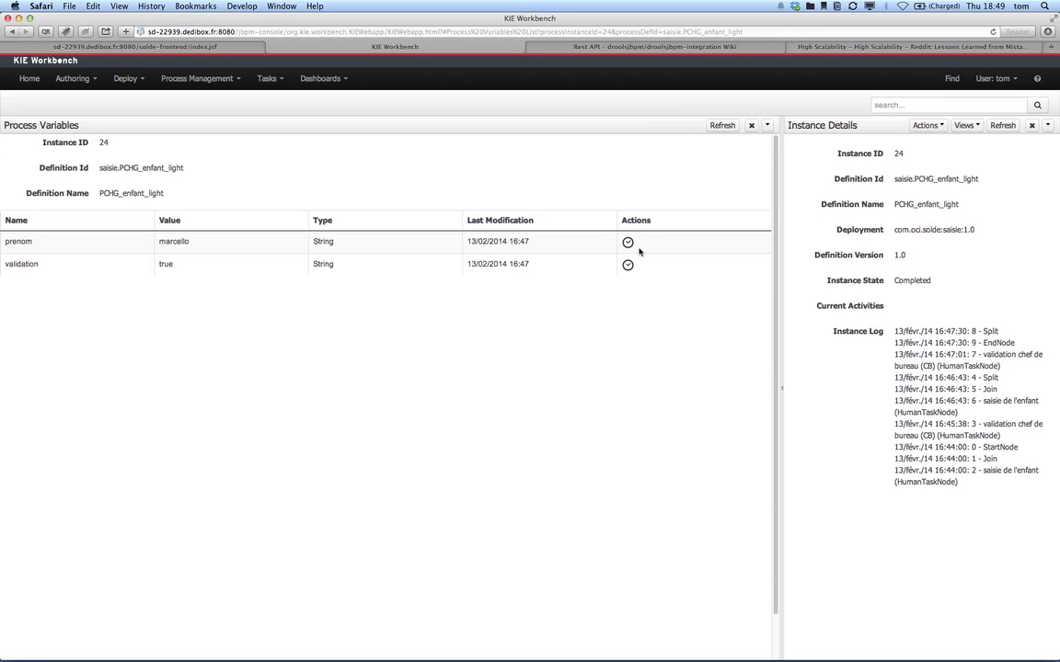
double_click(181, 241)
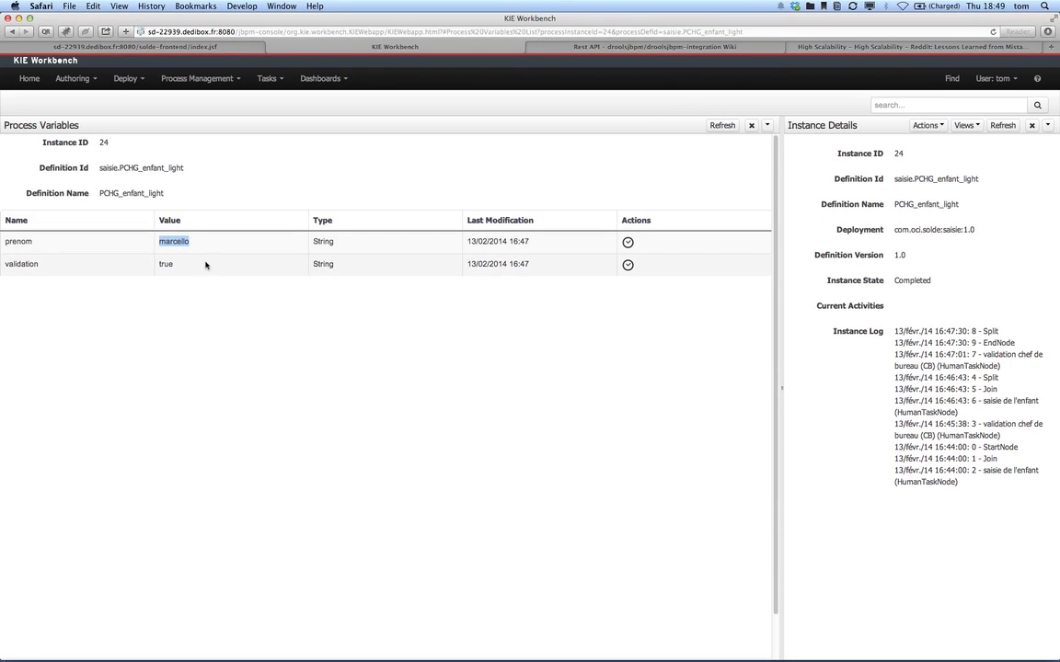